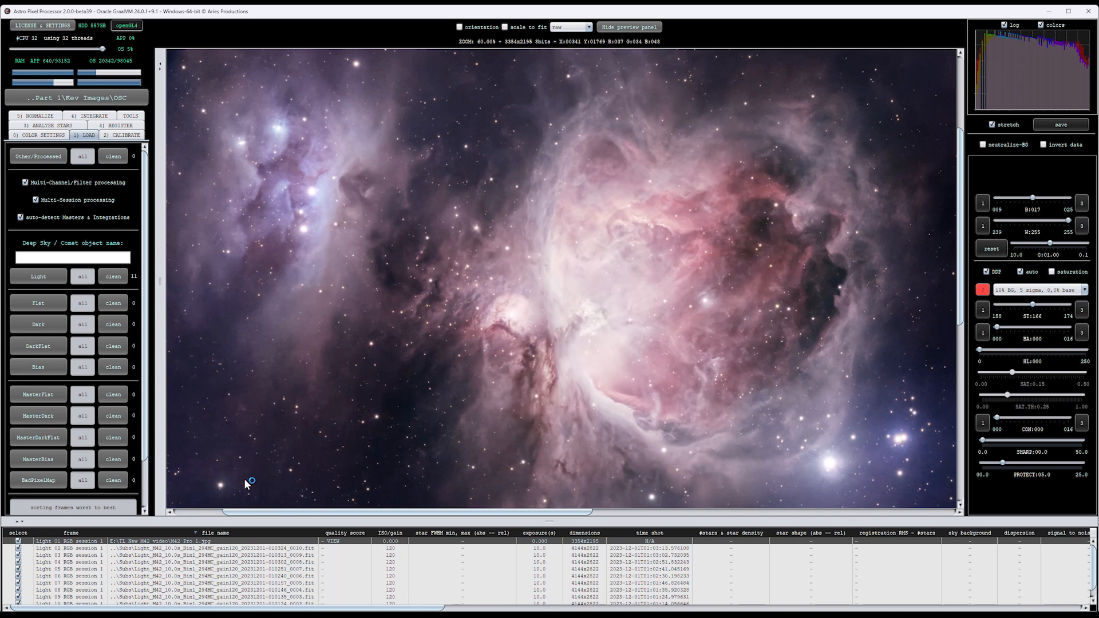
# Remove M42 Pro 1.jpg from the loaded frames and enlarge the frame list slightly.
pyautogui.rightClick(161, 540)
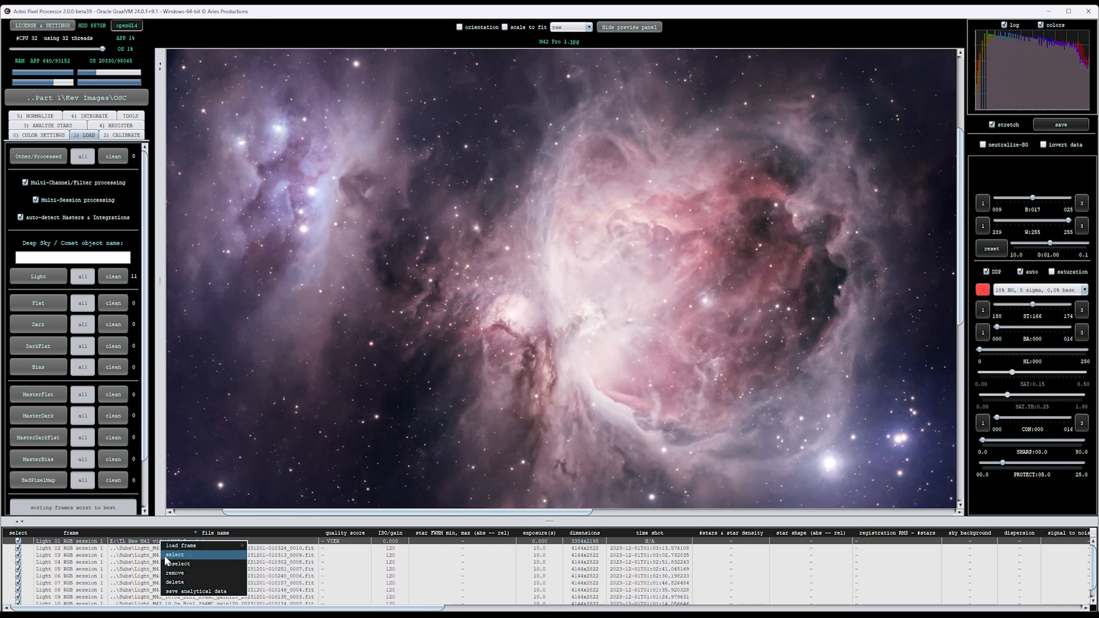
pyautogui.click(174, 573)
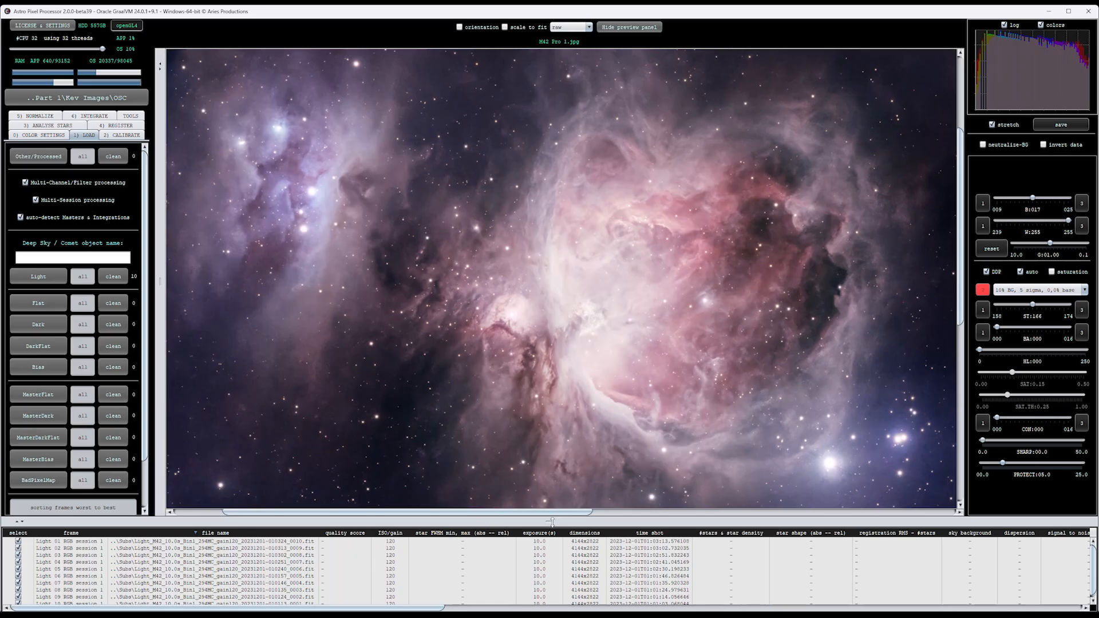
pyautogui.moveTo(552, 521); pyautogui.dragTo(550, 515)
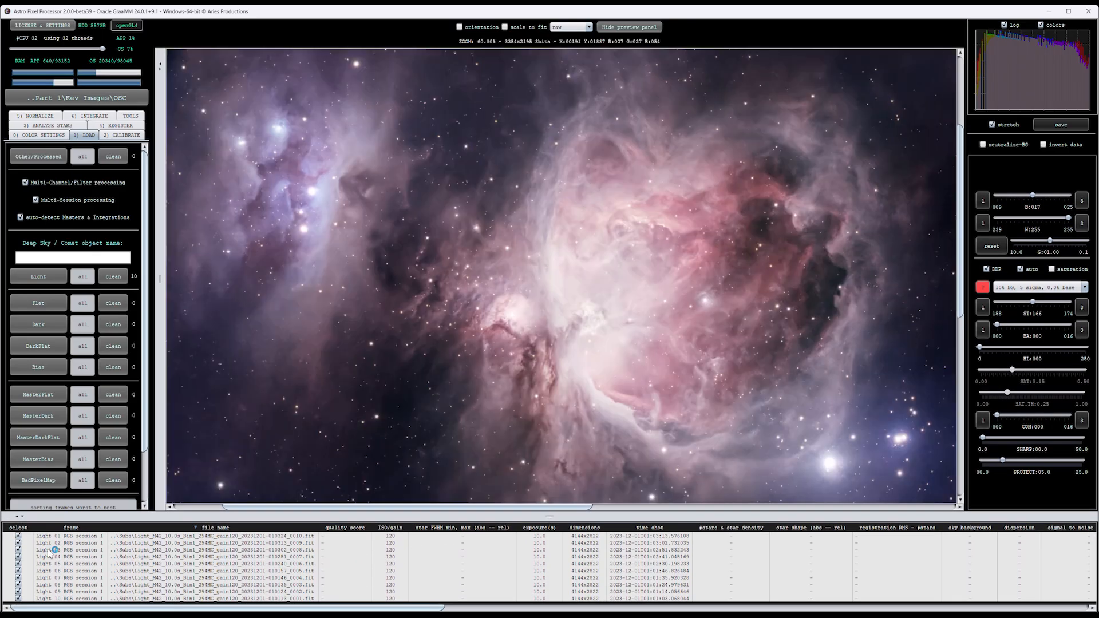
# Load the second light frame into the viewer and inspect the nebula's core with no stretch (data as is).
pyautogui.doubleClick(77, 543)
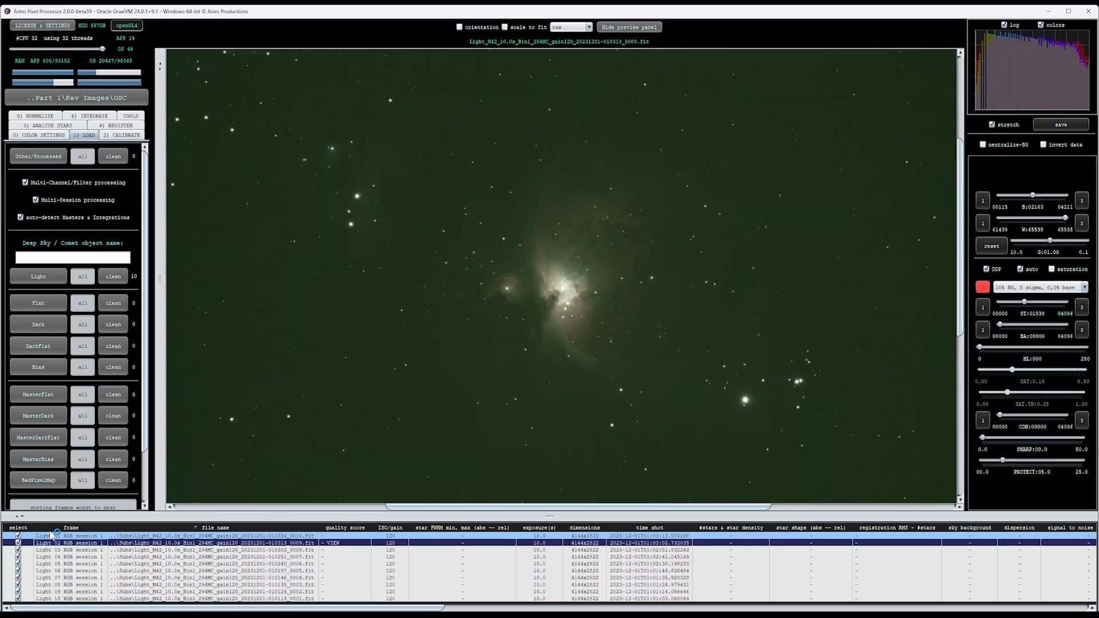
pyautogui.scroll(4, 564, 286)
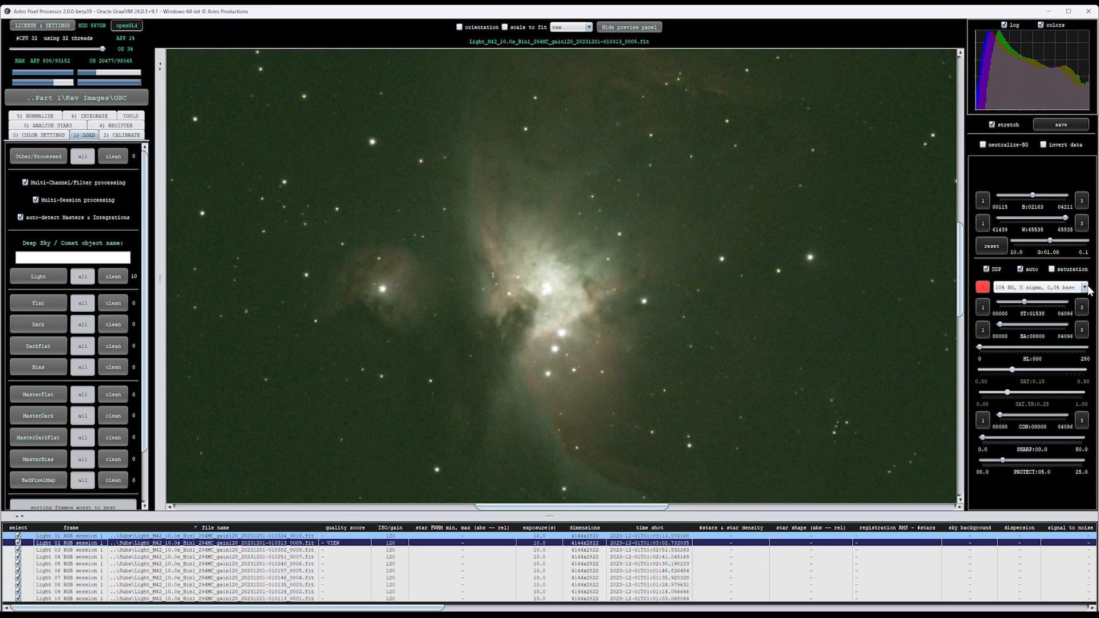
pyautogui.click(1063, 289)
pyautogui.click(1025, 298)
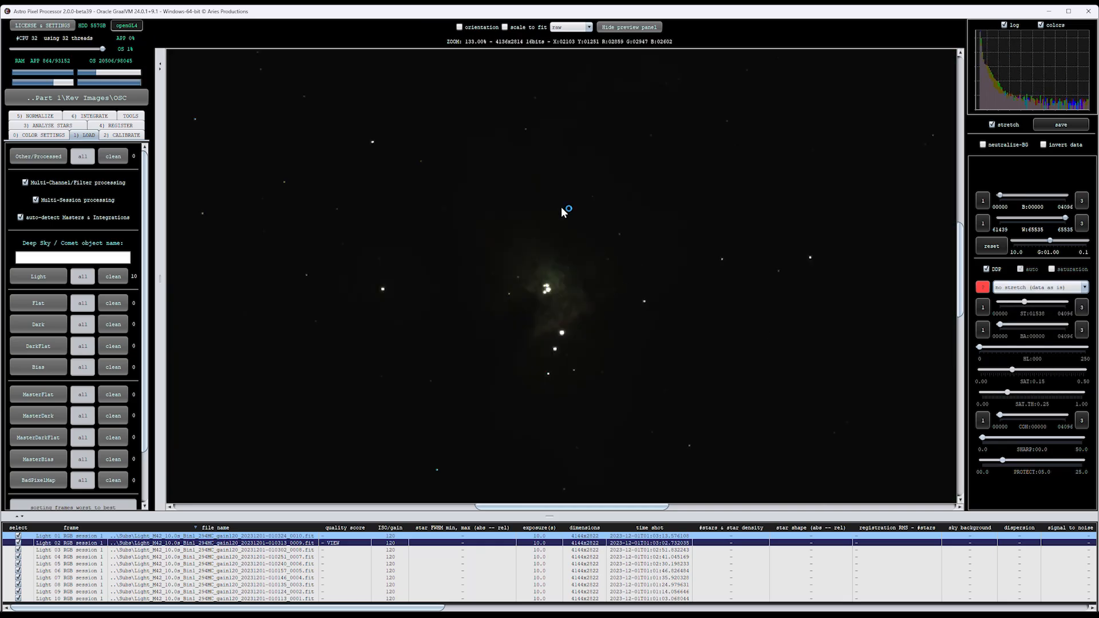
pyautogui.scroll(1, 529, 296)
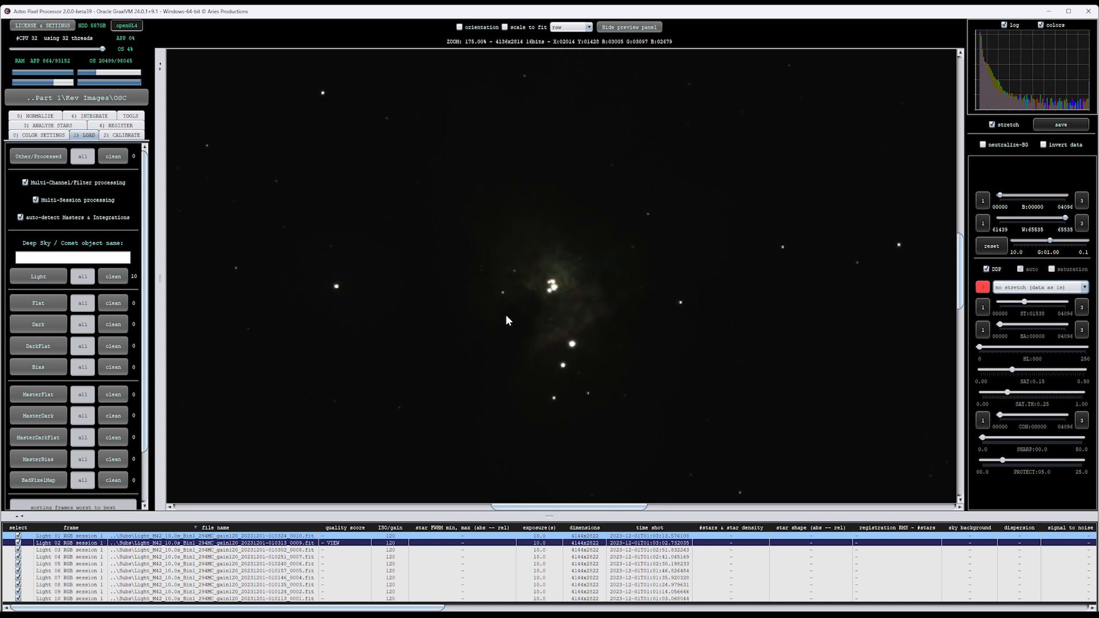
# Set the preview stretch to 10% BG, 5 sigma, 2,5% base and centre the nebula in the viewer.
pyautogui.click(1082, 287)
pyautogui.click(1048, 307)
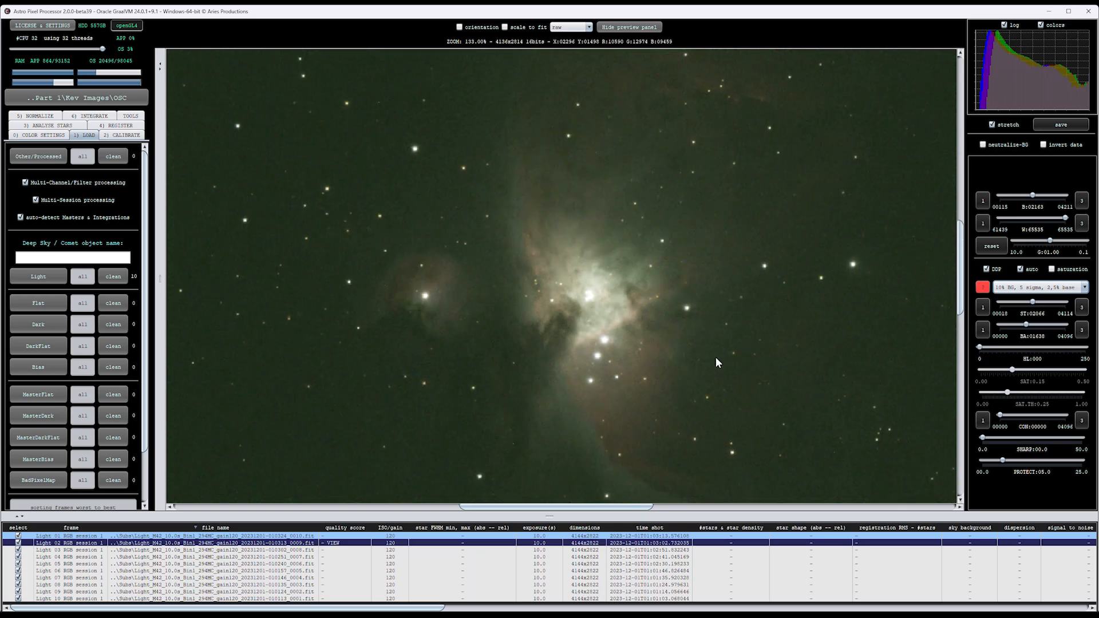
pyautogui.moveTo(715, 356); pyautogui.dragTo(683, 341)
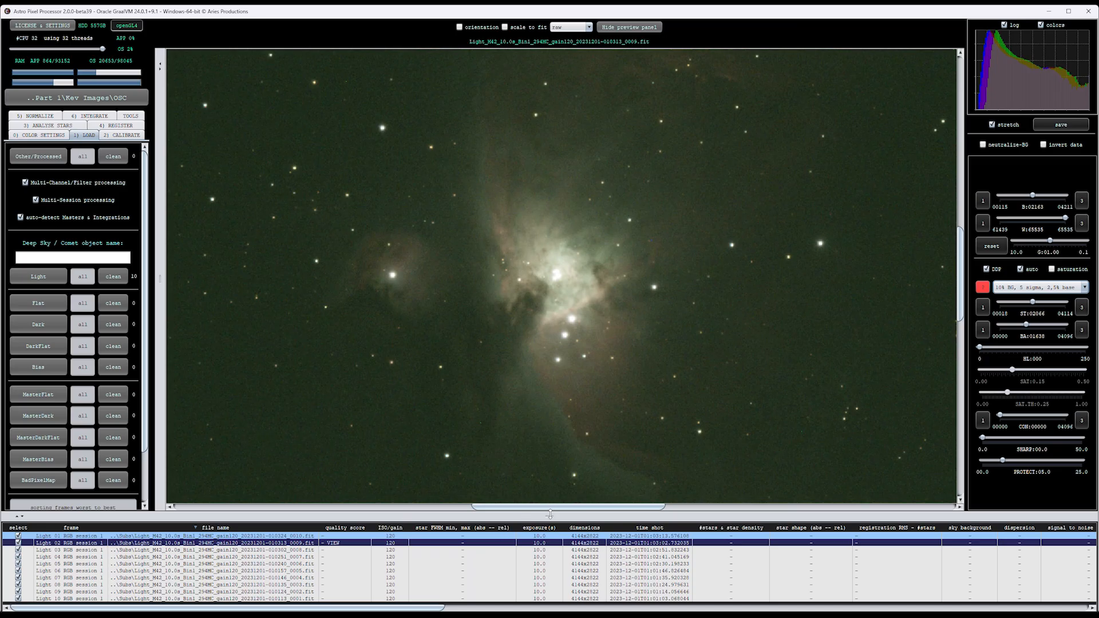
pyautogui.moveTo(549, 514); pyautogui.dragTo(547, 509)
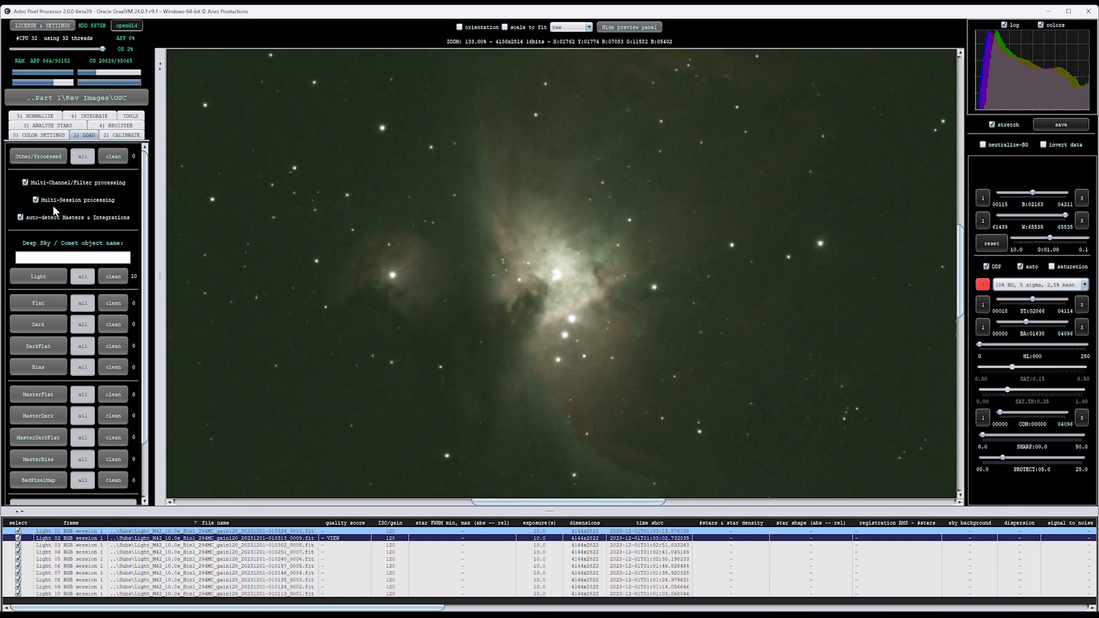
# Integrate the light frames with APP Output as the save directory and M42 as the object name.
pyautogui.click(90, 117)
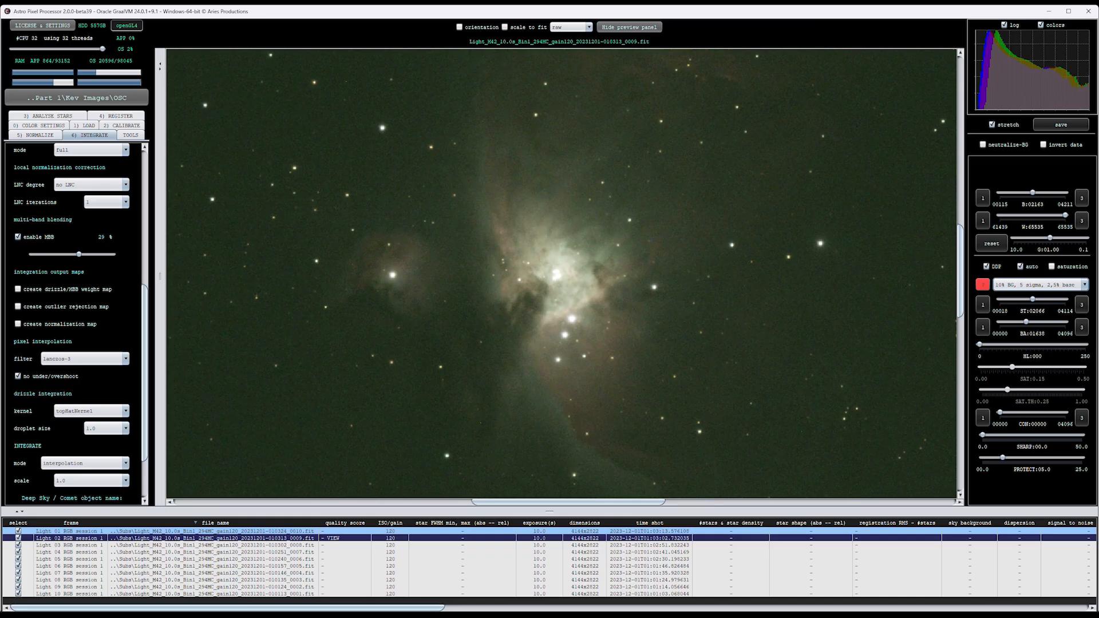
pyautogui.scroll(-3, 80, 400)
pyautogui.click(72, 470)
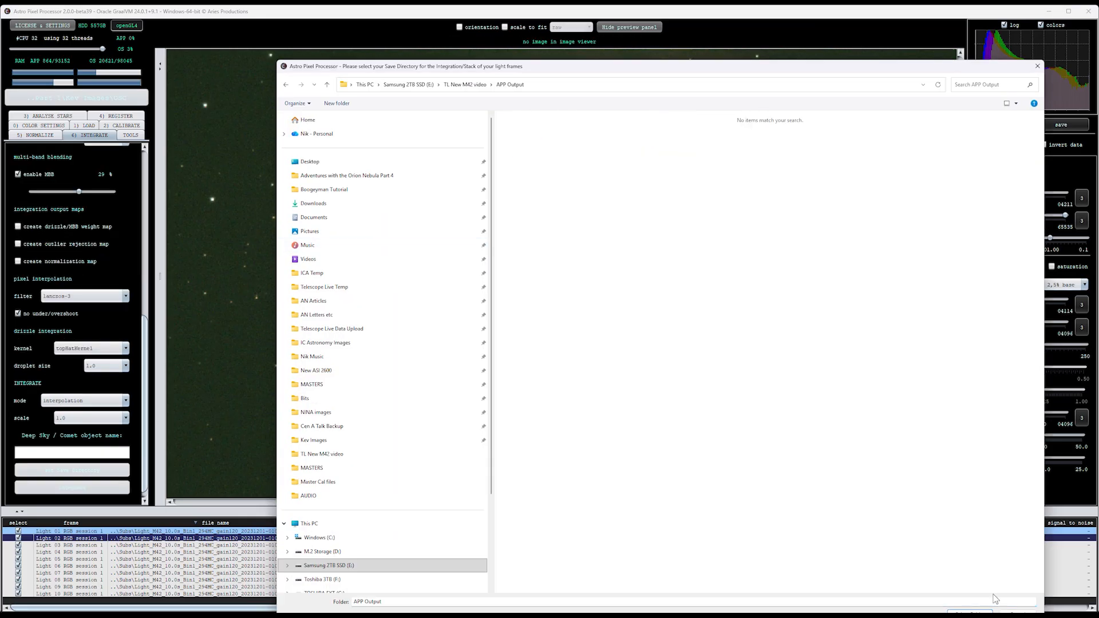
pyautogui.click(972, 612)
pyautogui.click(72, 452)
pyautogui.write('M42')
pyautogui.click(72, 488)
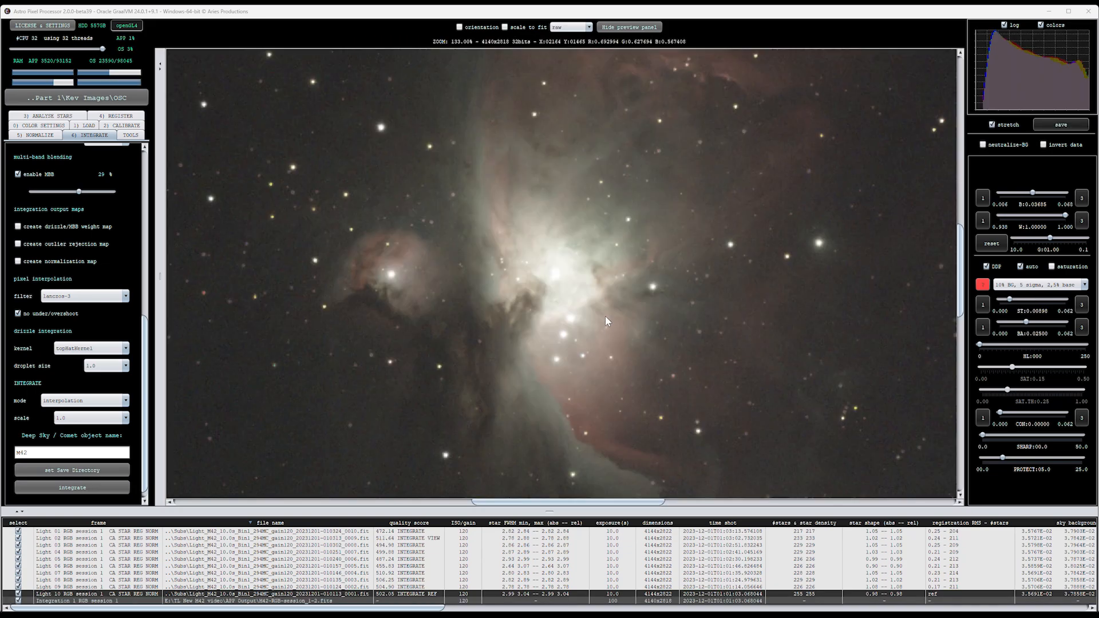
# View the integrated M42 stack with no stretch (data as is) and examine the nebula's core up close.
pyautogui.scroll(-1, 606, 316)
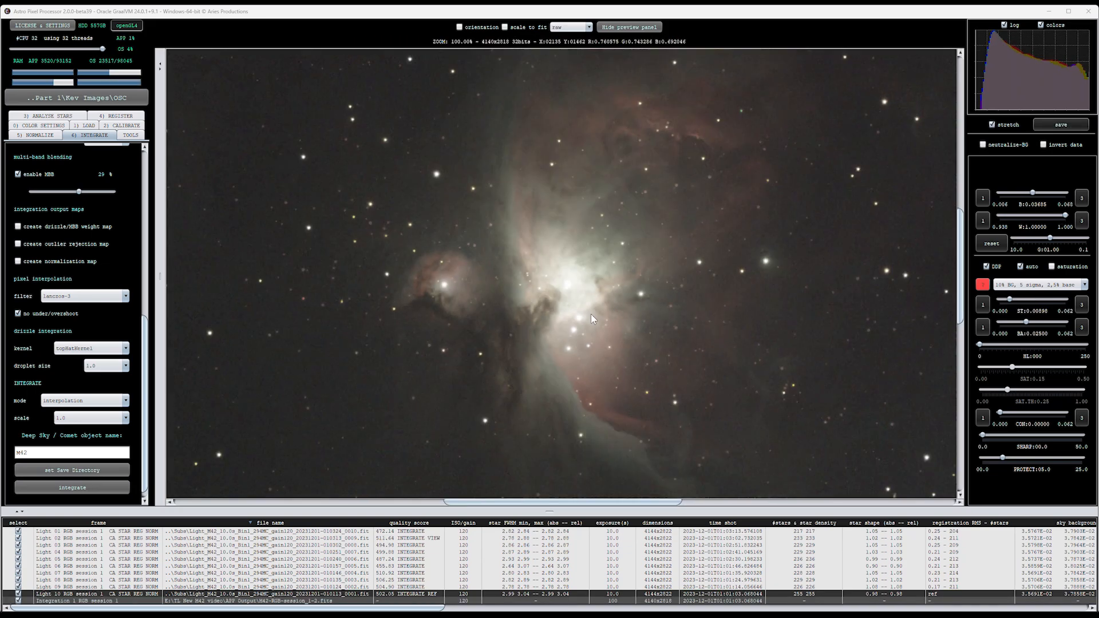
pyautogui.click(1081, 285)
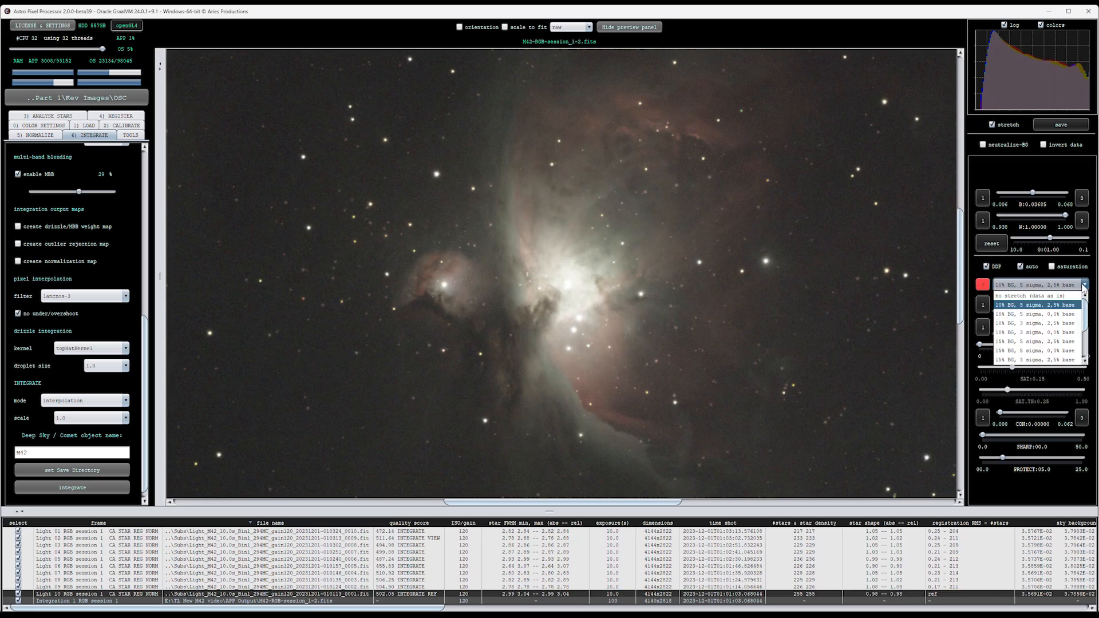
pyautogui.click(1025, 295)
pyautogui.scroll(4, 559, 292)
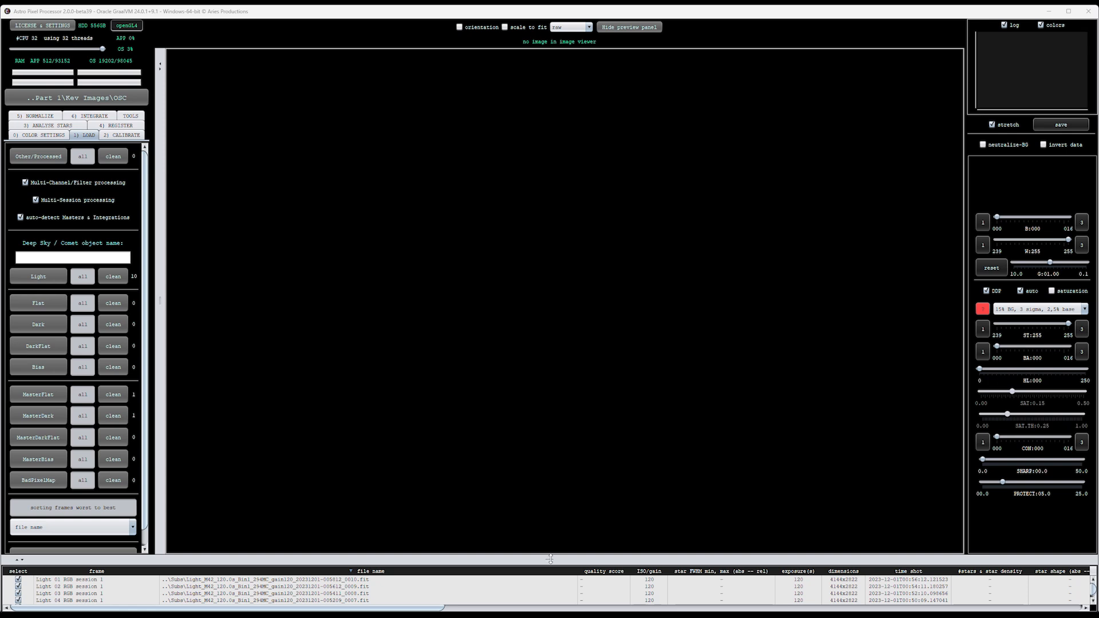
# Enlarge the frame list and bring up the object name and save directory settings for integrating the 120-second light frames.
pyautogui.moveTo(559, 512)
pyautogui.mouseDown()
pyautogui.moveTo(587, 438)
pyautogui.moveTo(569, 527)
pyautogui.mouseUp()
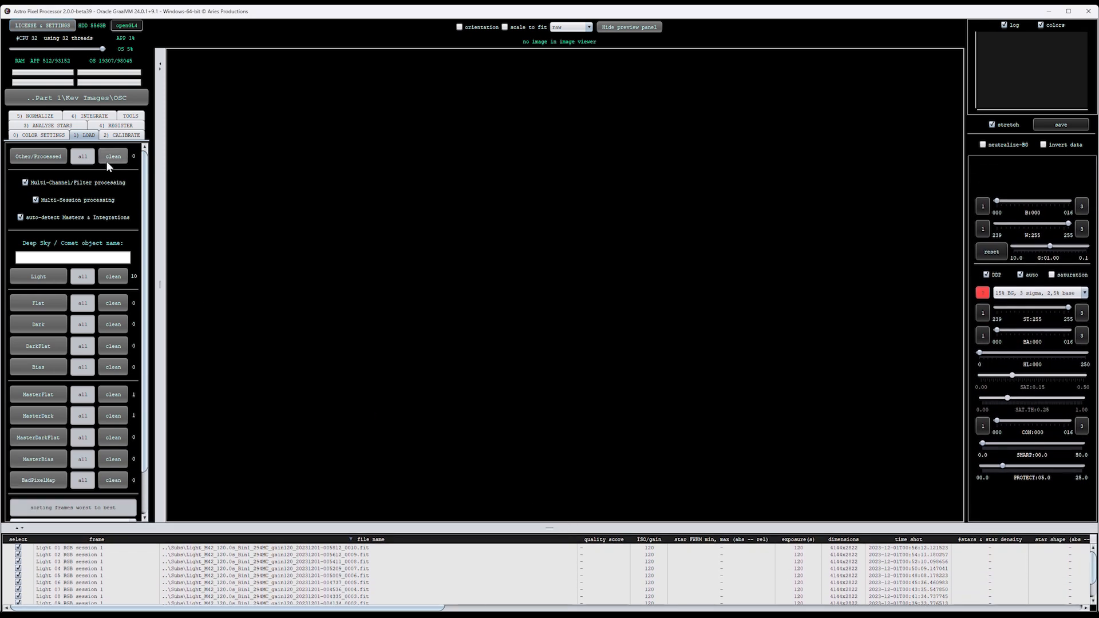
pyautogui.click(95, 116)
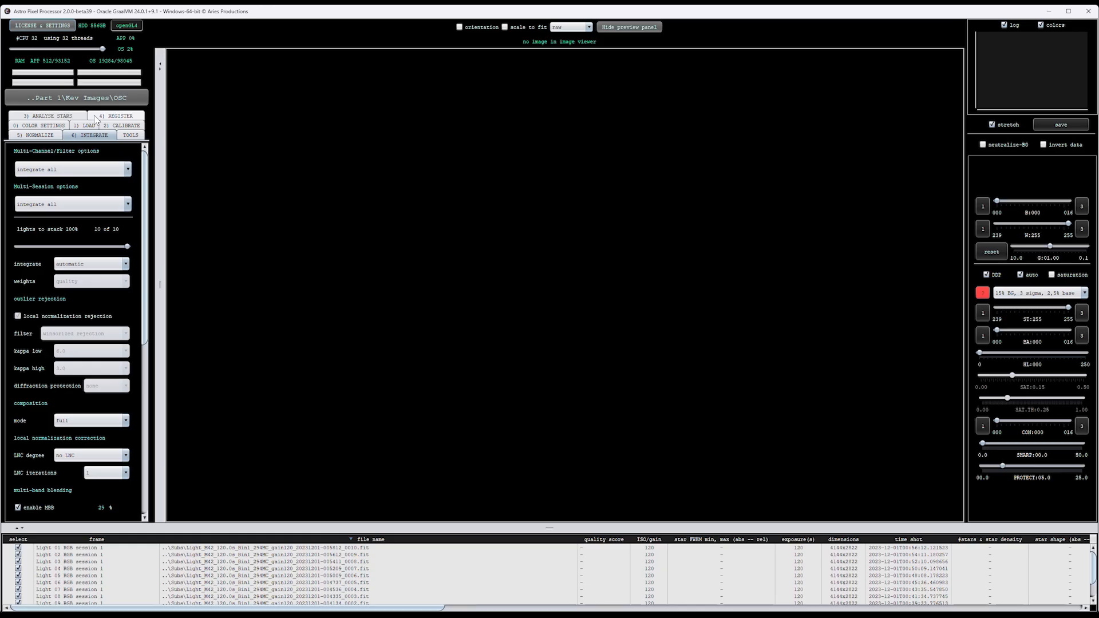
pyautogui.moveTo(144, 280); pyautogui.dragTo(154, 458)
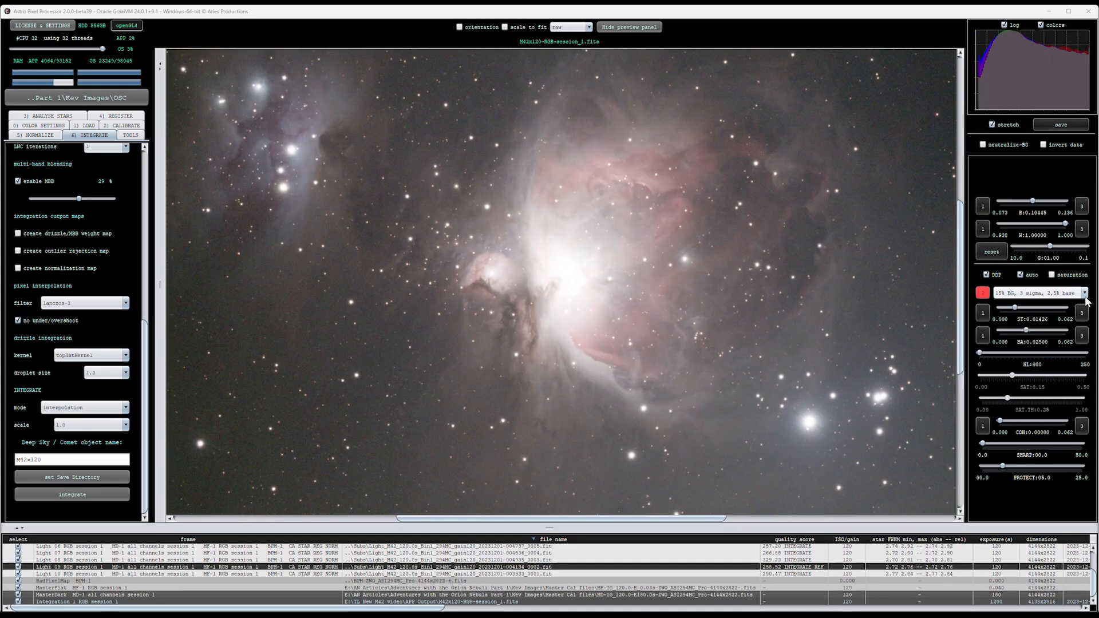
# View the M42x120 integration with no stretch (data as is) and examine how the bright core is exposed.
pyautogui.click(1085, 292)
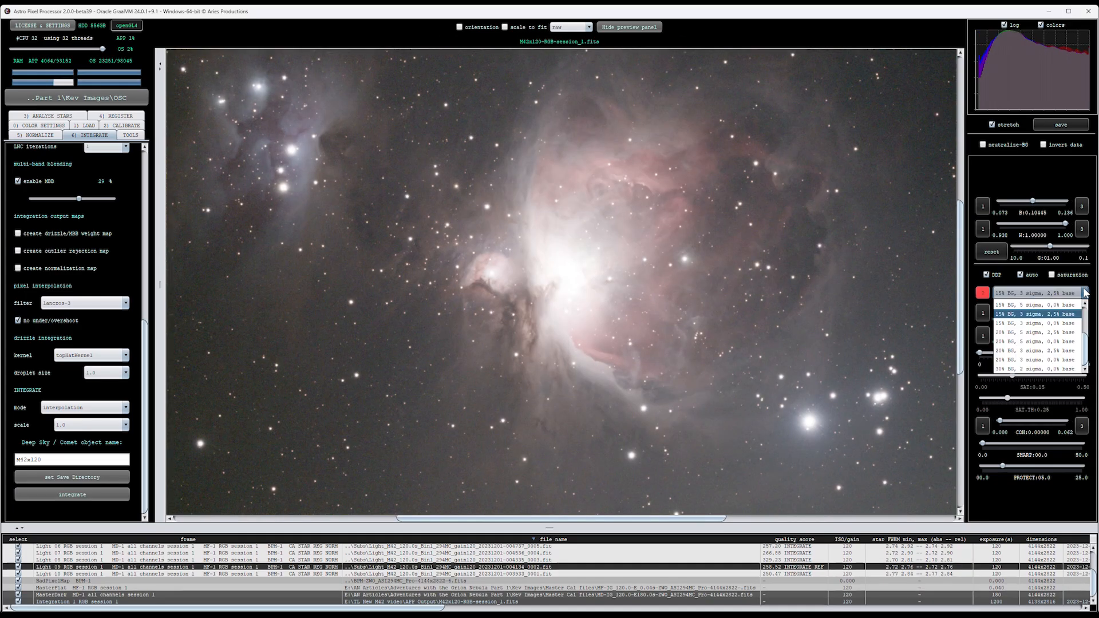
pyautogui.scroll(2, 1034, 309)
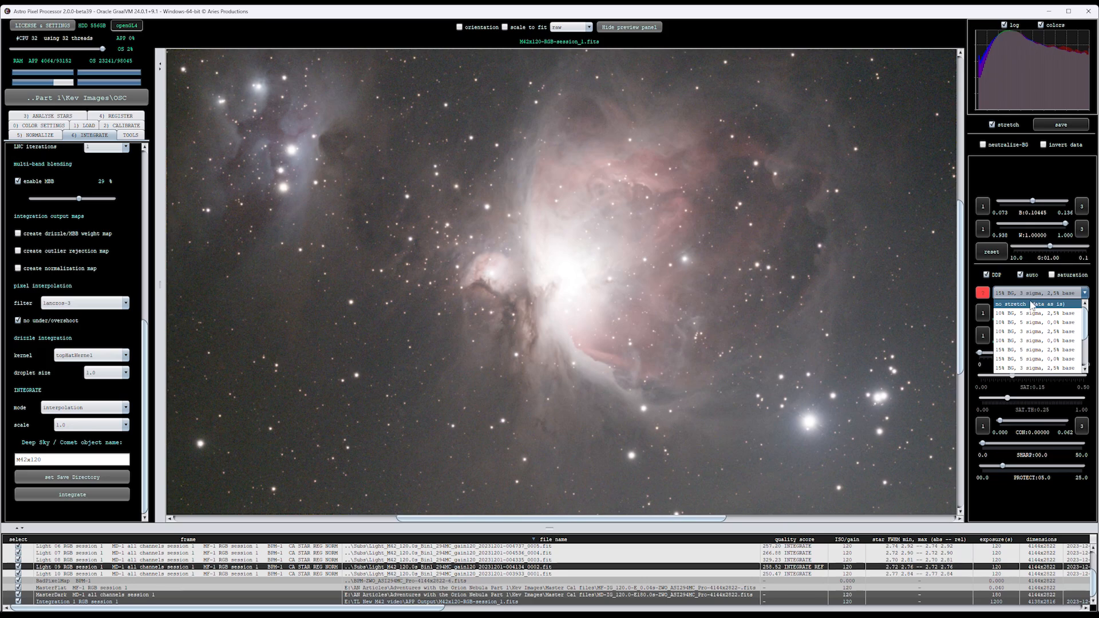
pyautogui.click(1032, 305)
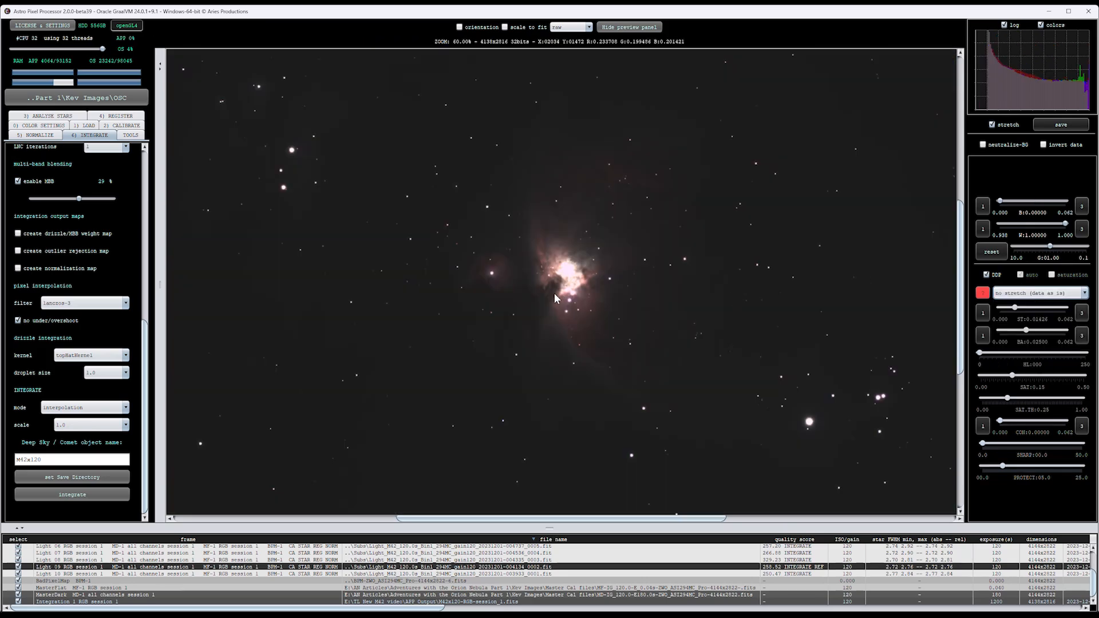
pyautogui.scroll(2, 554, 297)
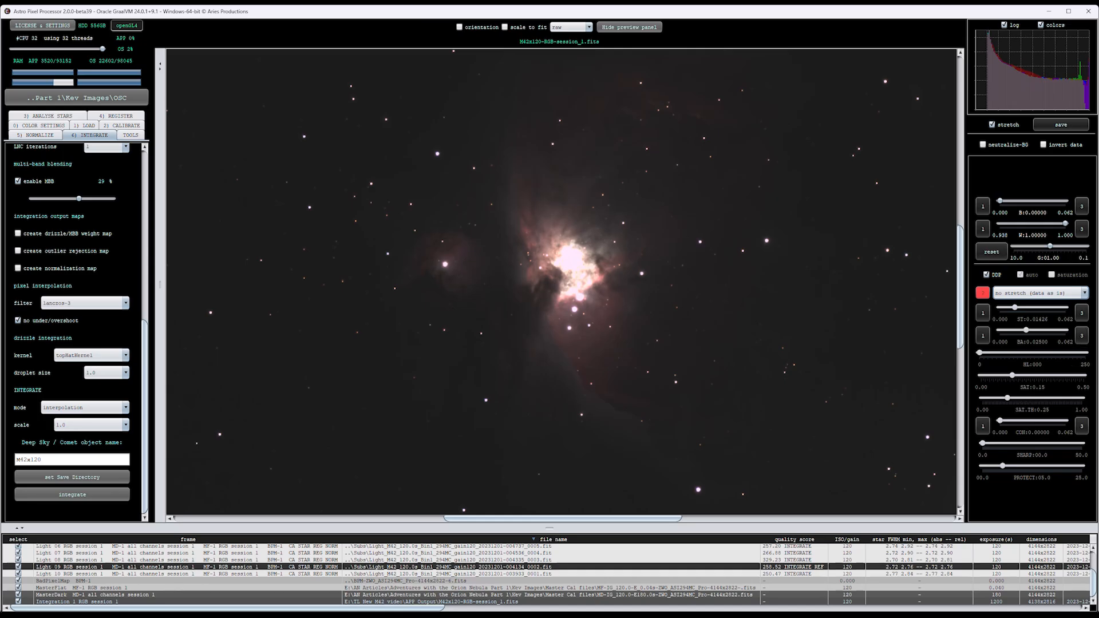
pyautogui.scroll(2, 599, 296)
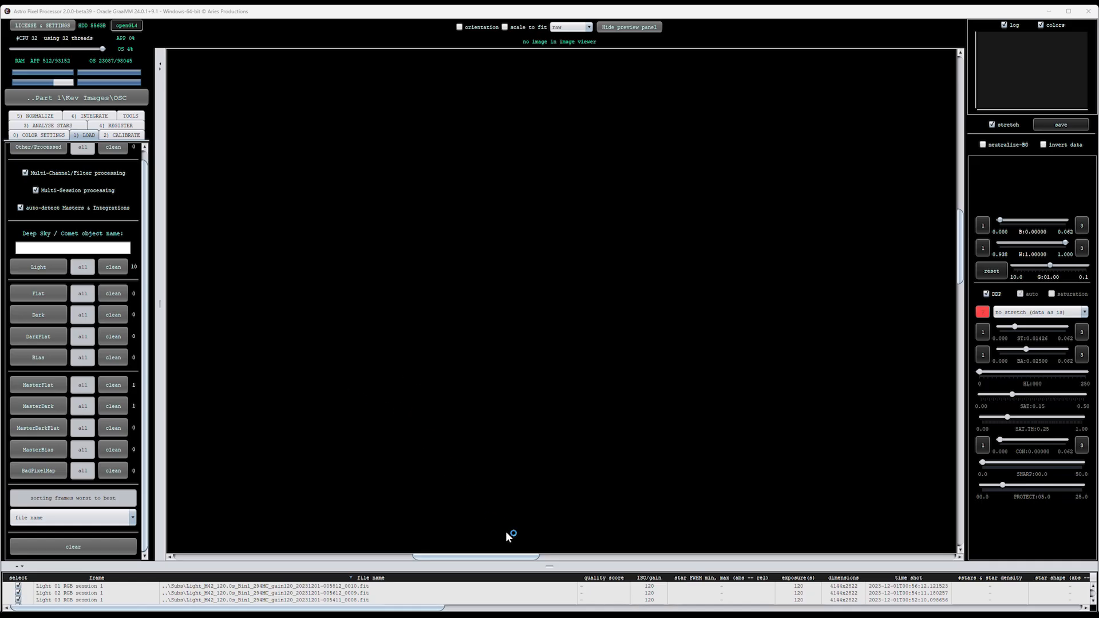
# Remove all 120-second light frames and both master calibration frames from the frame list.
pyautogui.moveTo(549, 565); pyautogui.dragTo(169, 410)
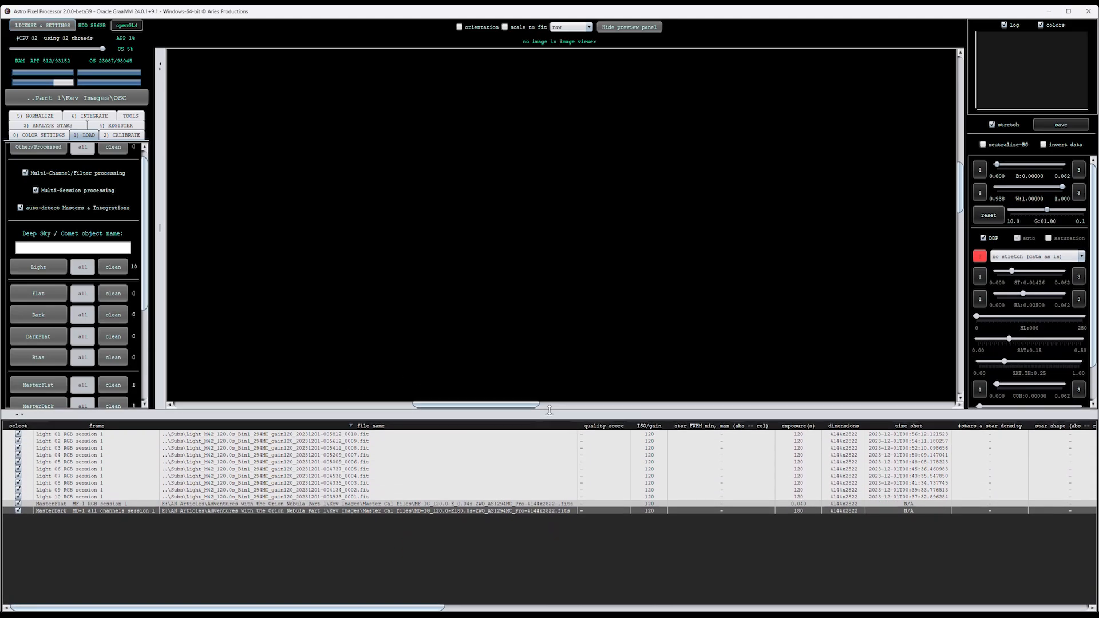
pyautogui.click(170, 438)
pyautogui.keyDown('shift'); pyautogui.click(170, 510); pyautogui.keyUp('shift')
pyautogui.rightClick(169, 509)
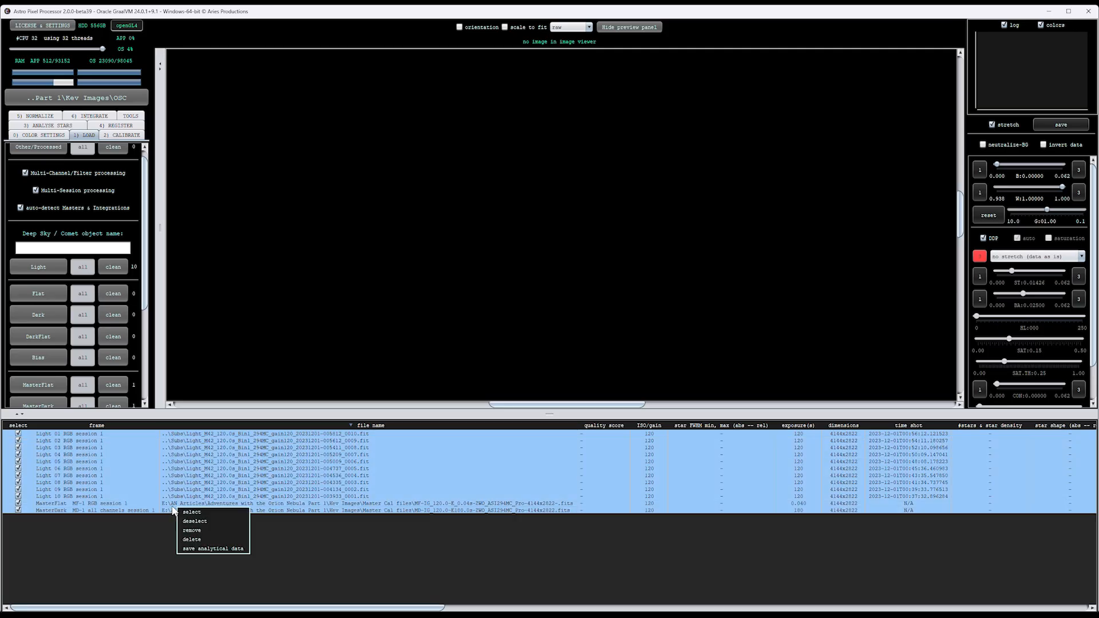
pyautogui.click(198, 530)
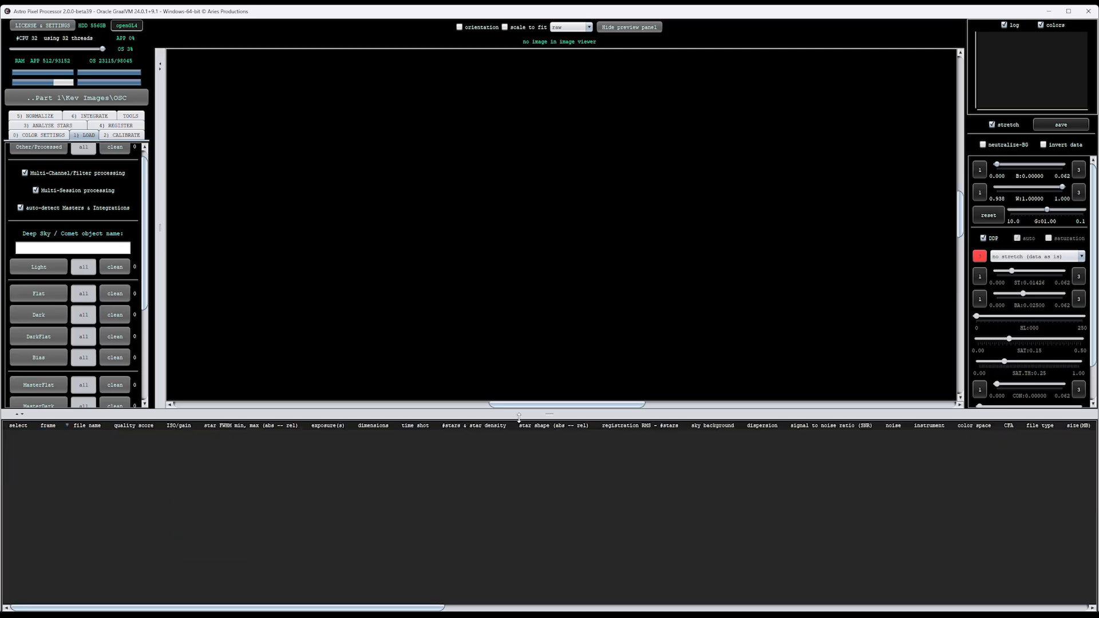
pyautogui.moveTo(554, 414); pyautogui.dragTo(554, 522)
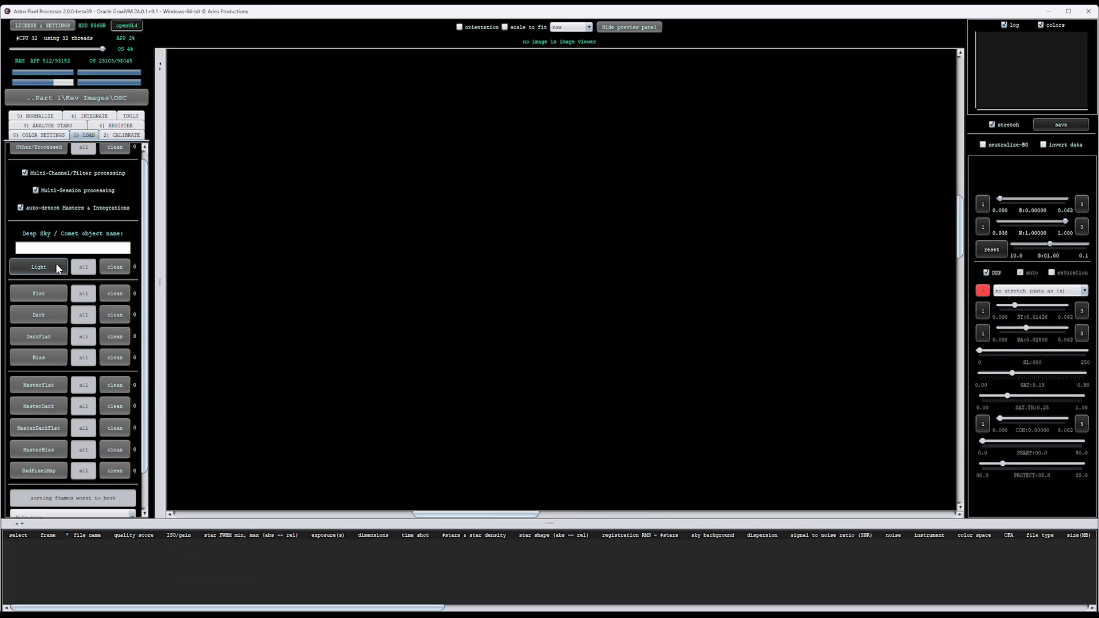
# Load M42-RGB-session_1.fits and M42x120-RGB-session_1.fits from APP Output as light frames, using the FILTER header tag and only 1 session.
pyautogui.click(56, 264)
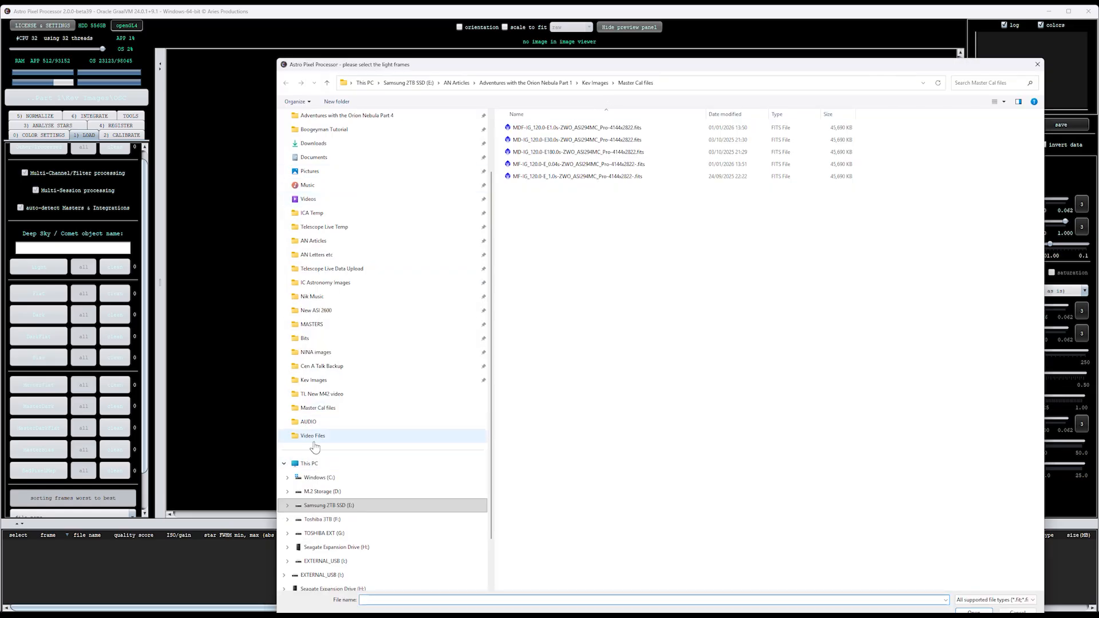
pyautogui.click(329, 398)
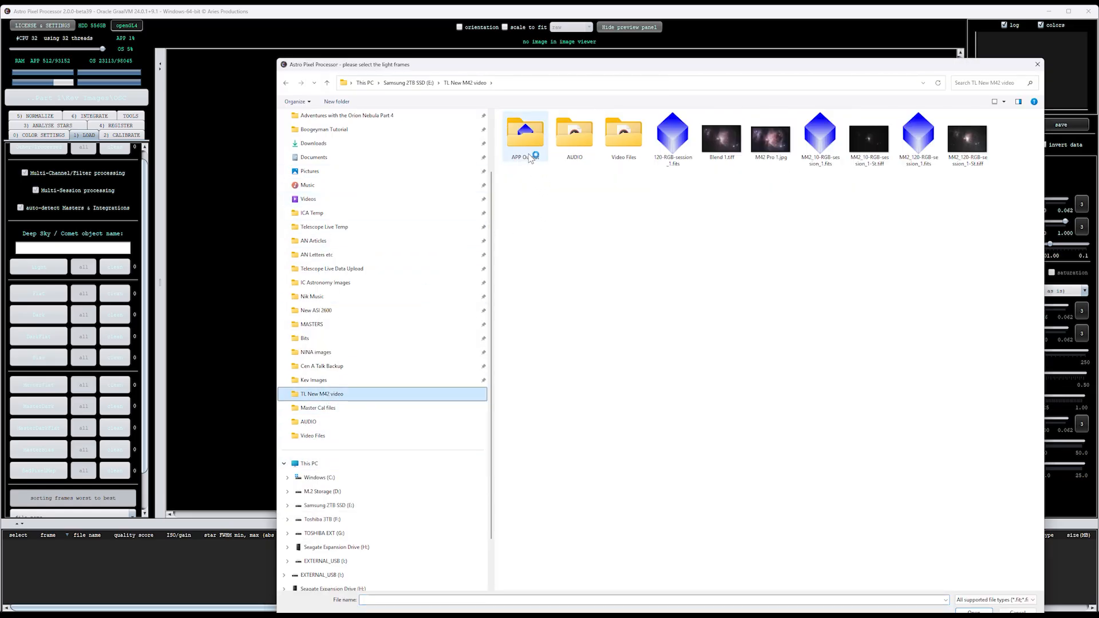
pyautogui.doubleClick(527, 135)
pyautogui.click(523, 128)
pyautogui.keyDown('shift'); pyautogui.click(522, 140); pyautogui.keyUp('shift')
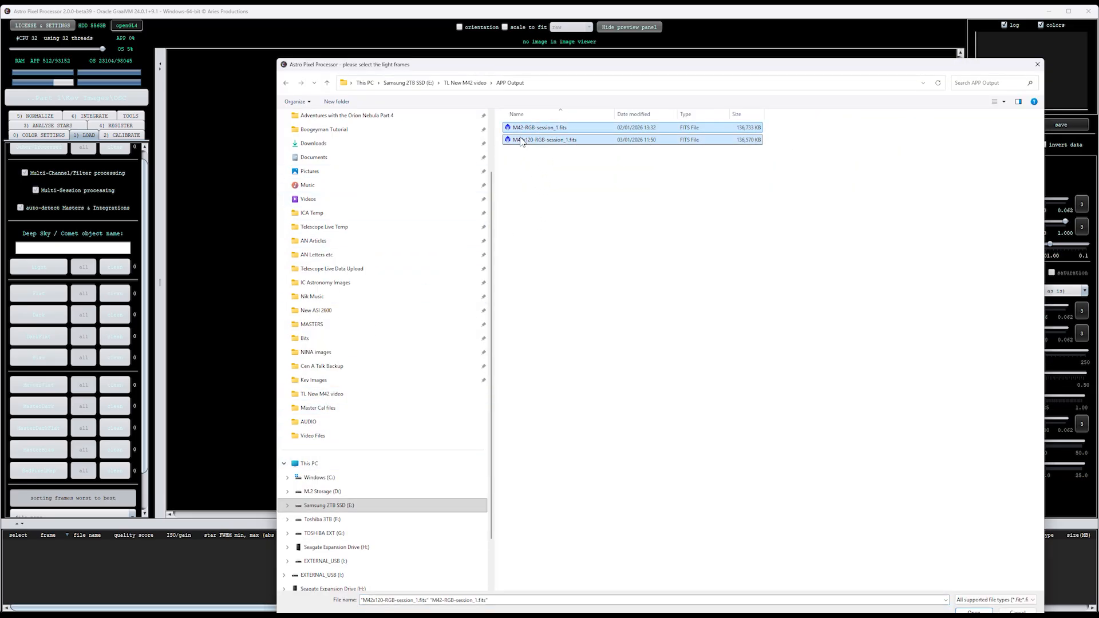
pyautogui.click(975, 610)
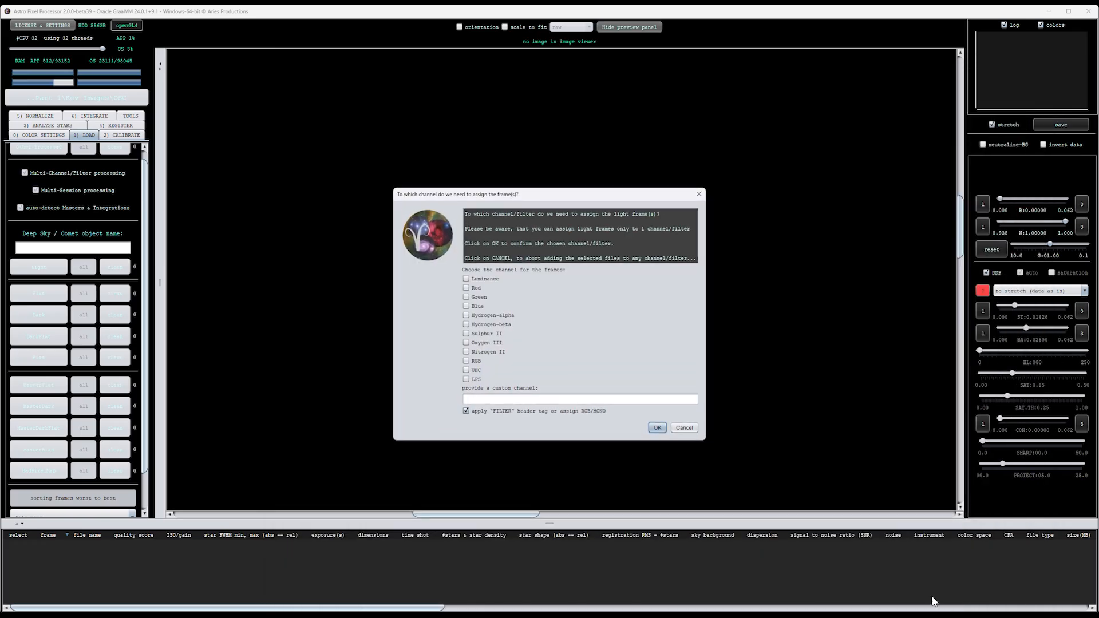
pyautogui.click(658, 428)
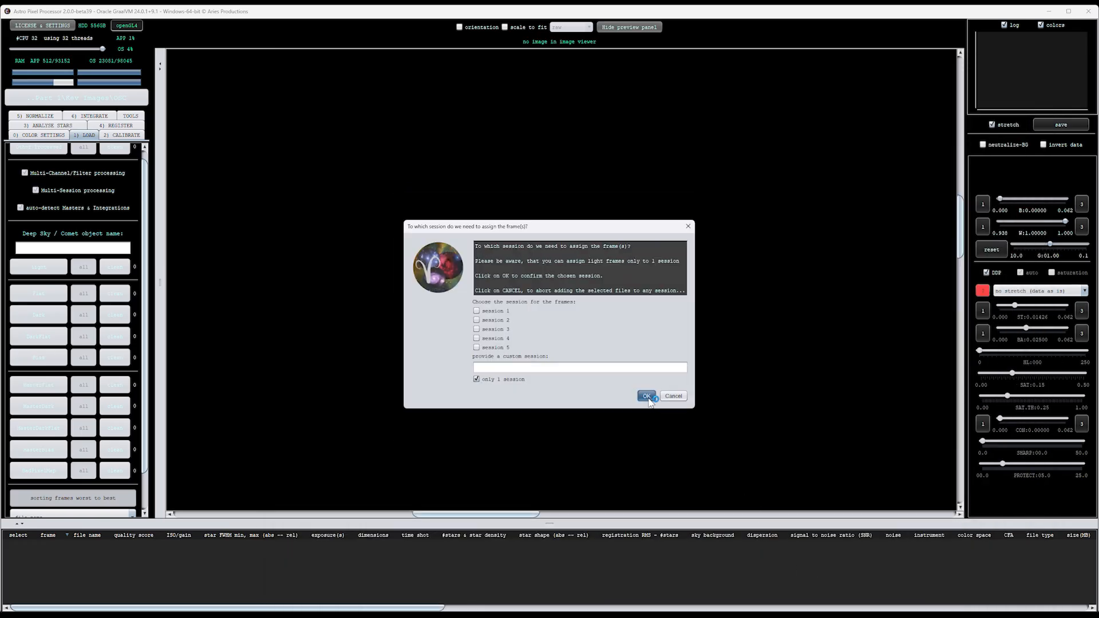
pyautogui.click(645, 395)
pyautogui.click(663, 367)
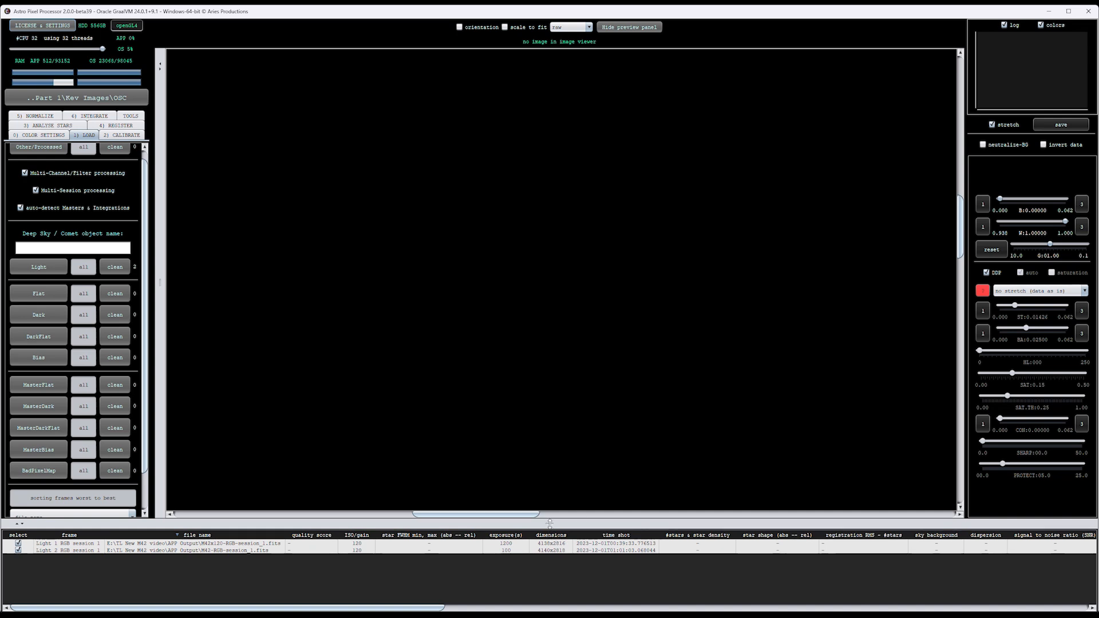
pyautogui.moveTo(550, 523); pyautogui.dragTo(553, 567)
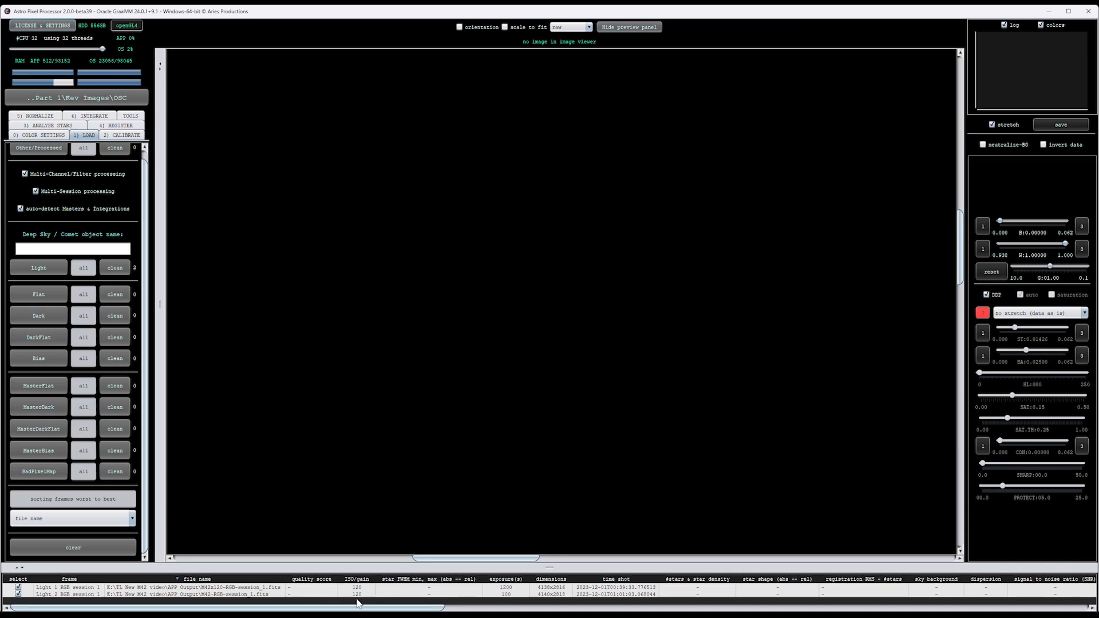
# Display the M42-RGB-session_1.fits integration with no stretch and examine how the Trapezium core is exposed.
pyautogui.click(273, 595)
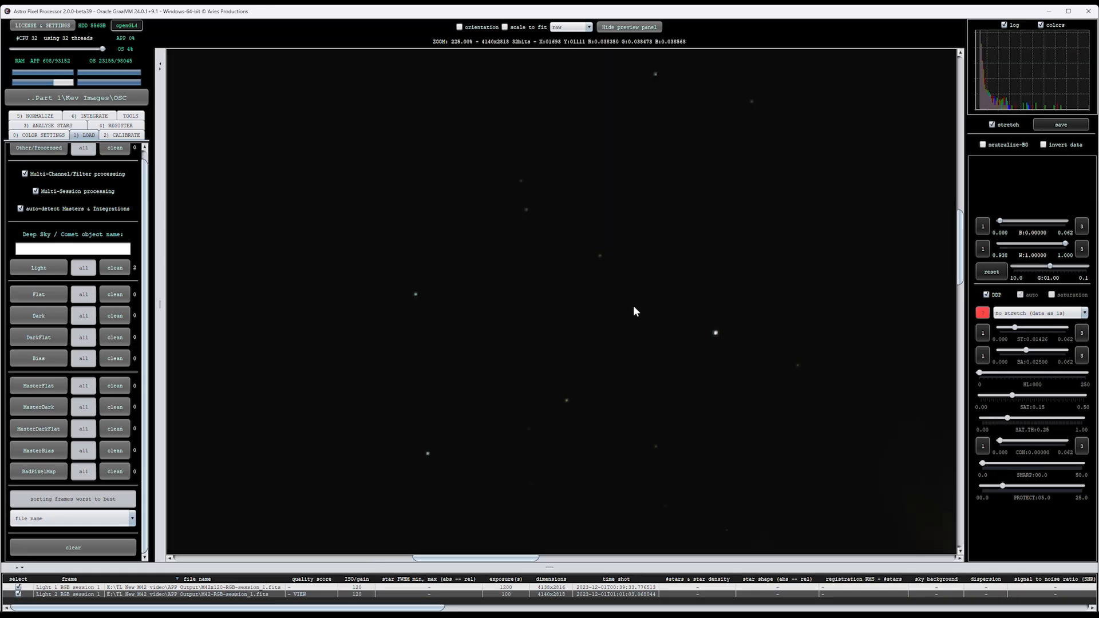
pyautogui.moveTo(671, 379); pyautogui.dragTo(454, 245)
pyautogui.scroll(4, 527, 272)
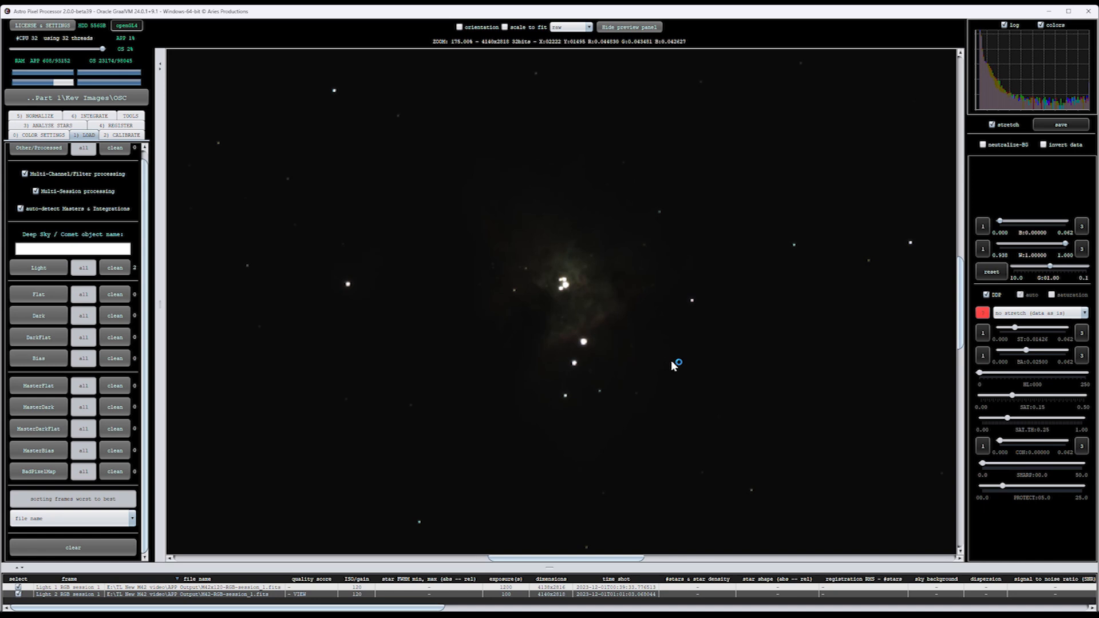
# Apply the "10% BG, 5 sigma, 2,5% base" stretch preset to the short-exposure M42 integration and inspect its core.
pyautogui.click(1084, 313)
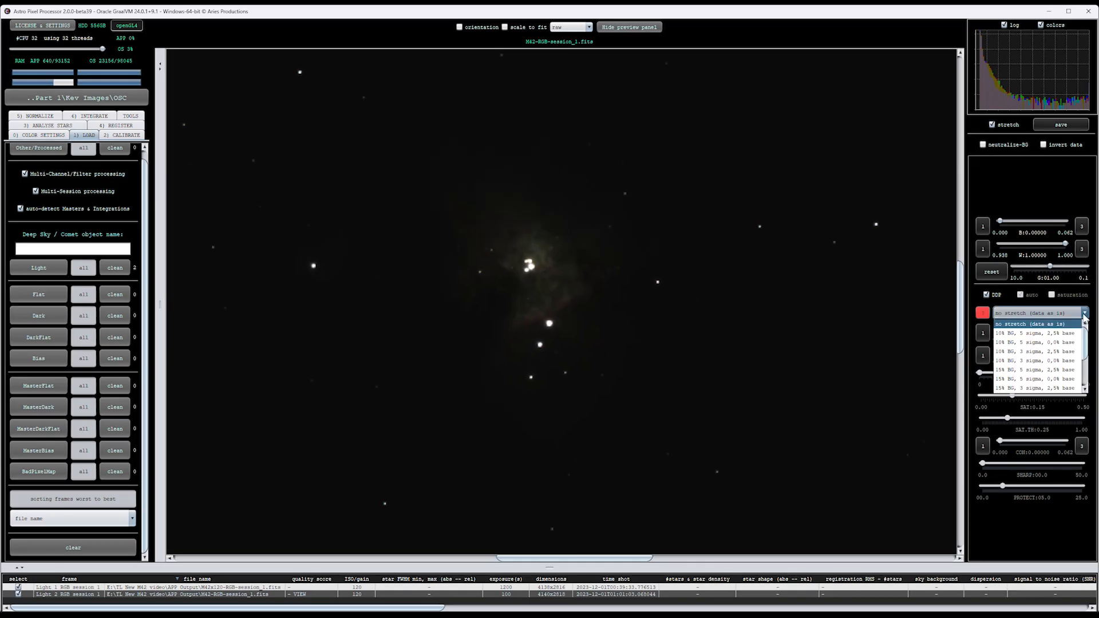
pyautogui.click(1042, 333)
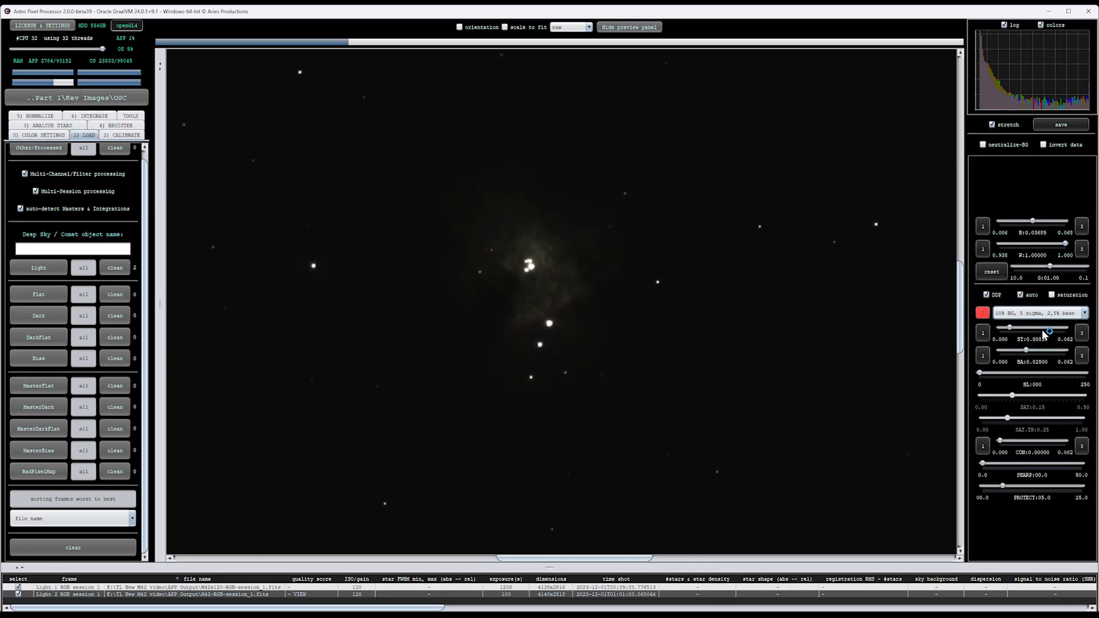
pyautogui.moveTo(619, 301); pyautogui.dragTo(634, 328)
pyautogui.scroll(-2, 649, 331)
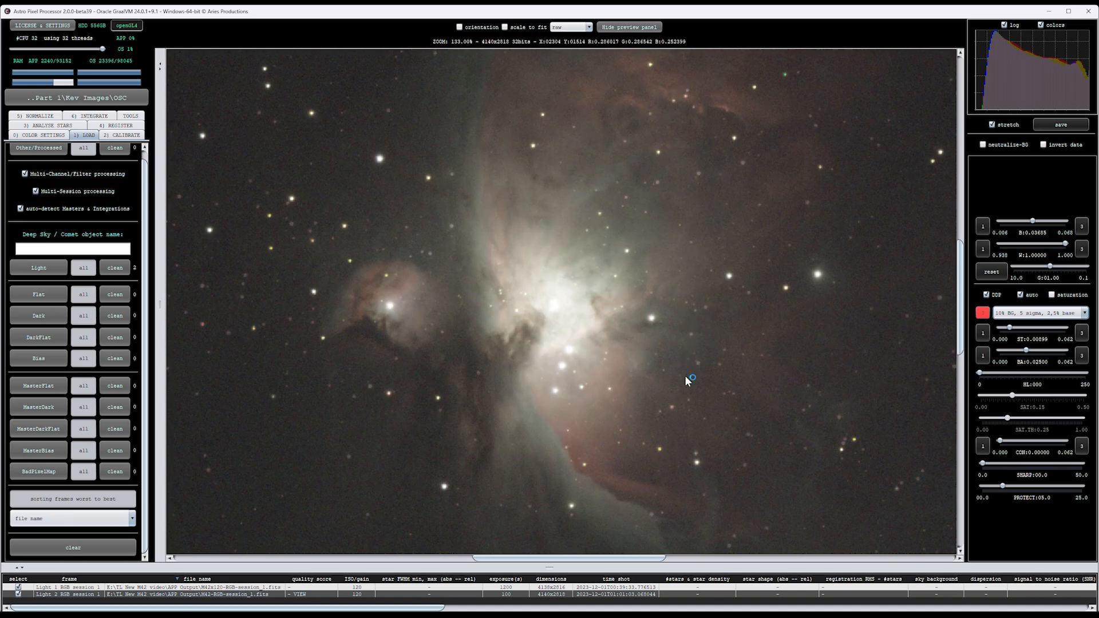
pyautogui.scroll(2, 541, 326)
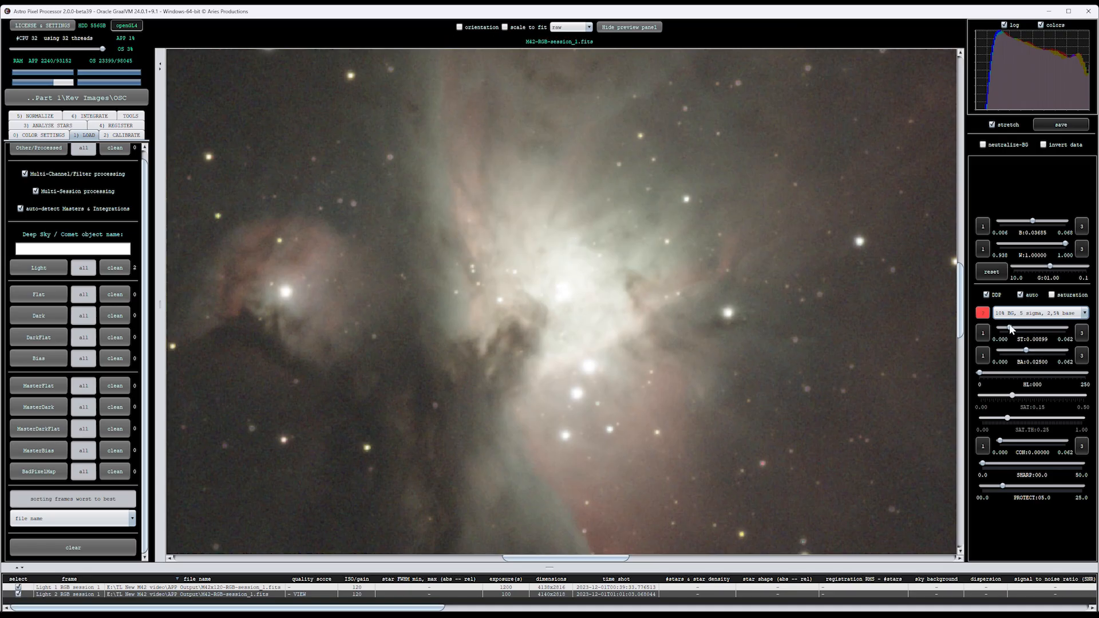
# Raise the ST value to about 0.034 to tame the core and save the stretched image as 16-bit TIFF M42-RGB-session_1-St.
pyautogui.moveTo(1010, 327); pyautogui.dragTo(1031, 328)
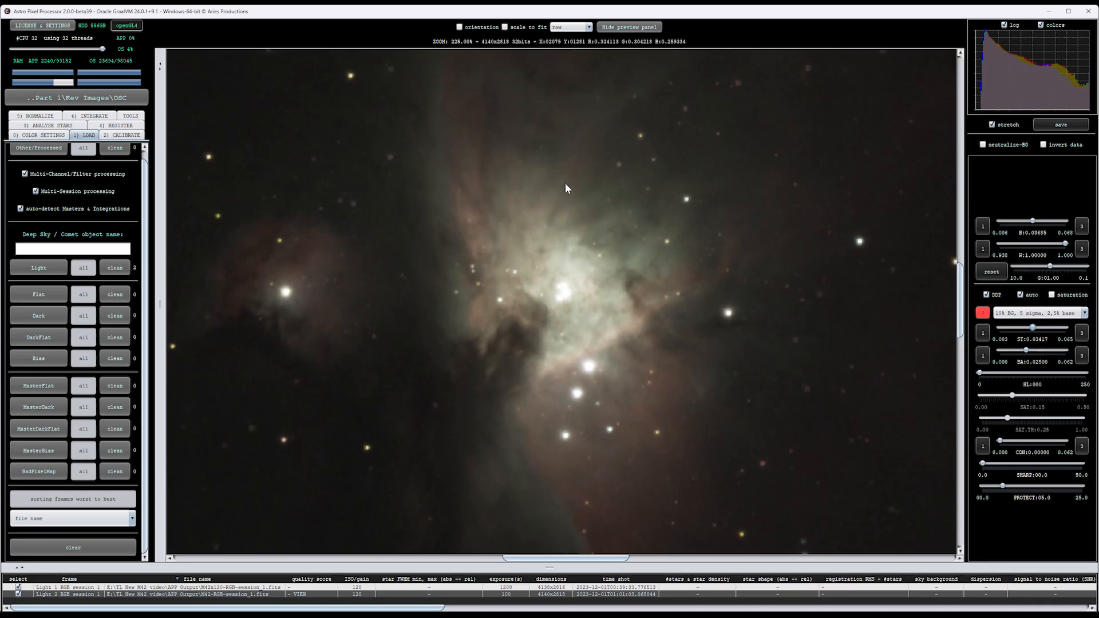
pyautogui.scroll(-2, 565, 190)
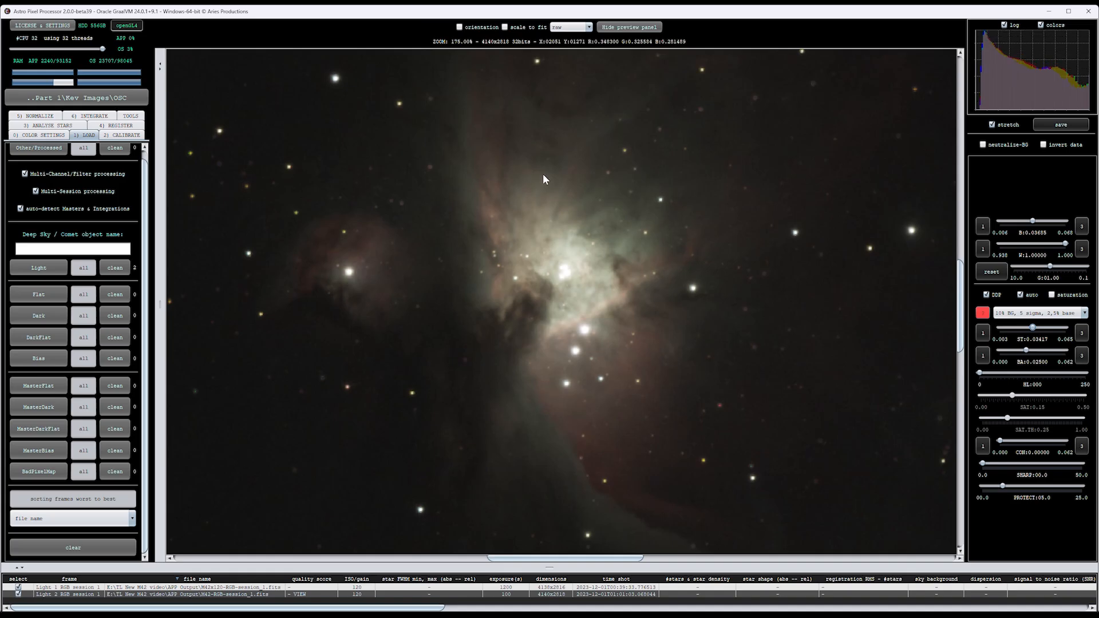
pyautogui.scroll(2, 578, 283)
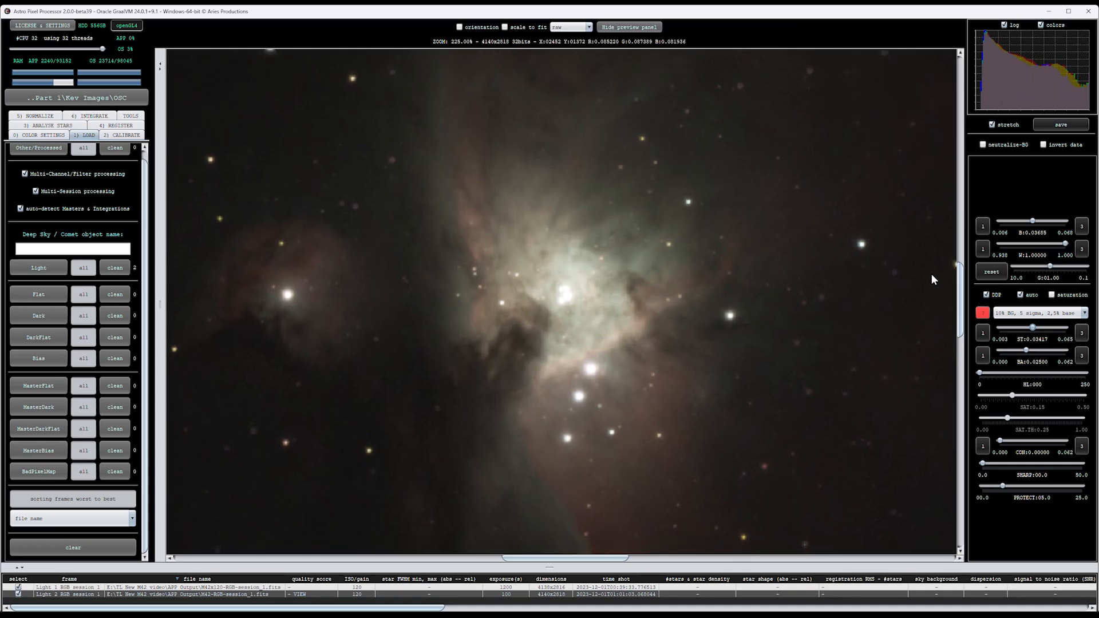
pyautogui.click(1058, 124)
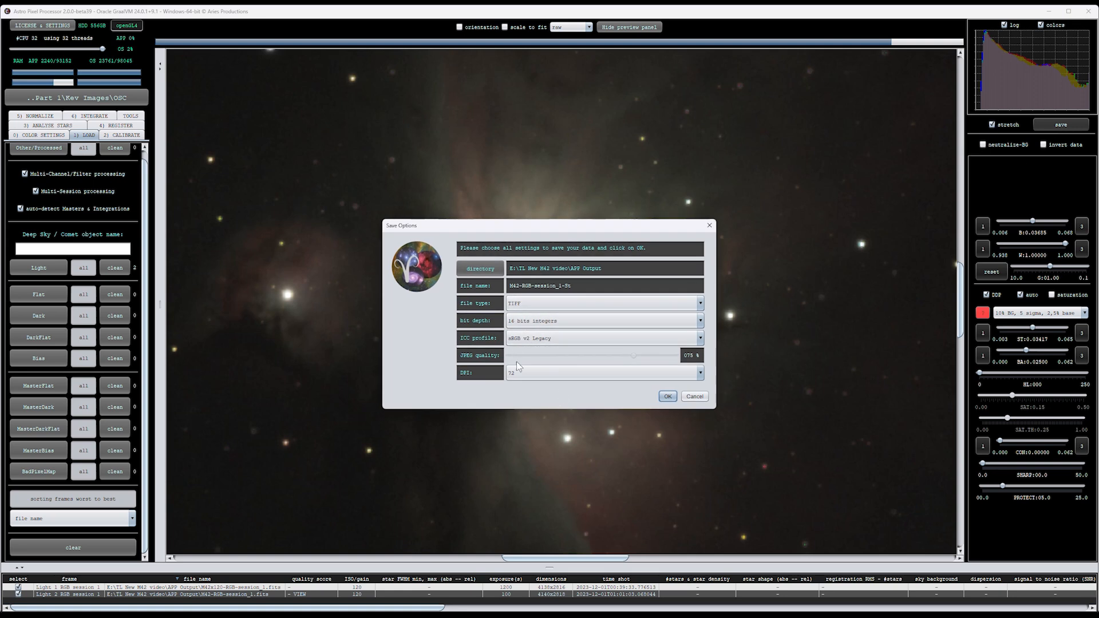
pyautogui.click(666, 395)
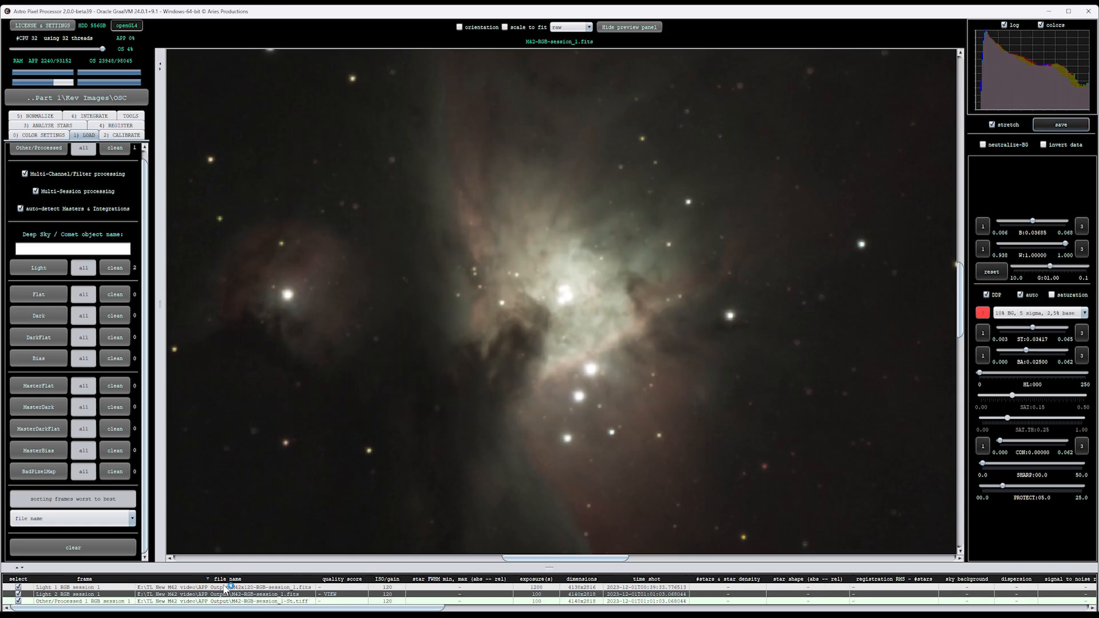
# Display the M42x120 integration and compare its unstretched data with the "10% BG, 5 sigma, 2,5% base" stretch.
pyautogui.click(225, 589)
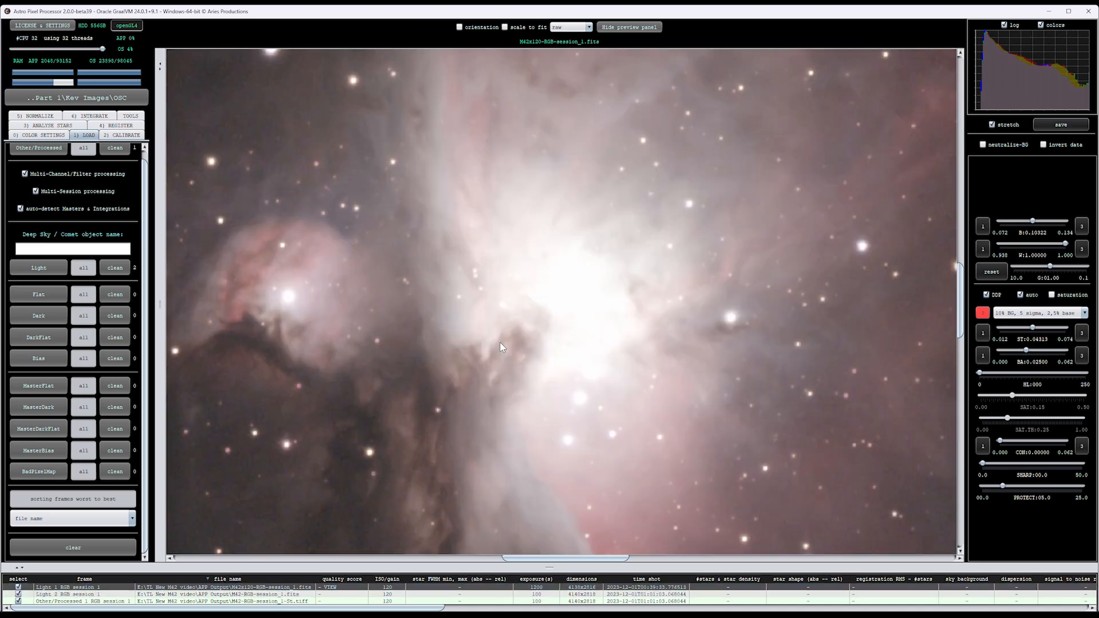
pyautogui.scroll(-3, 565, 318)
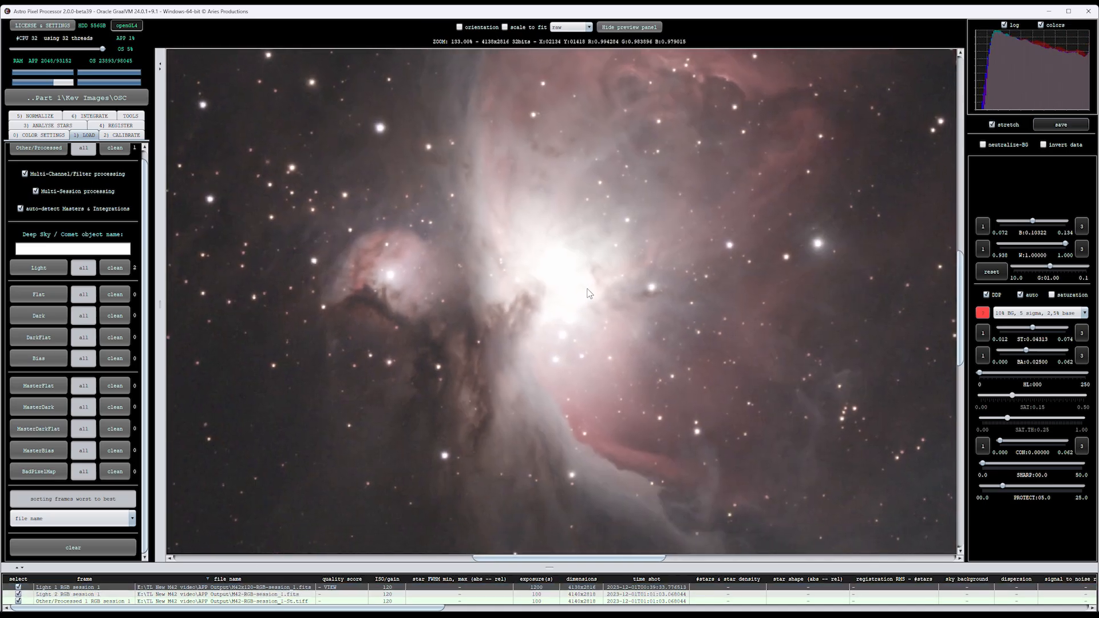
pyautogui.click(1075, 316)
pyautogui.click(1031, 324)
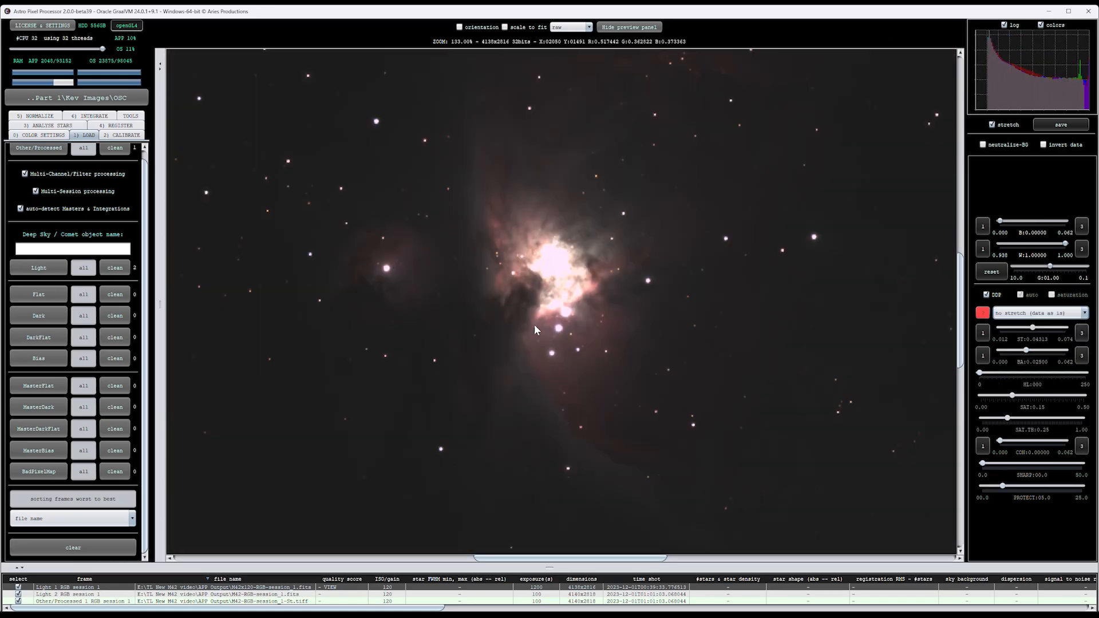
pyautogui.click(1073, 318)
pyautogui.click(1035, 333)
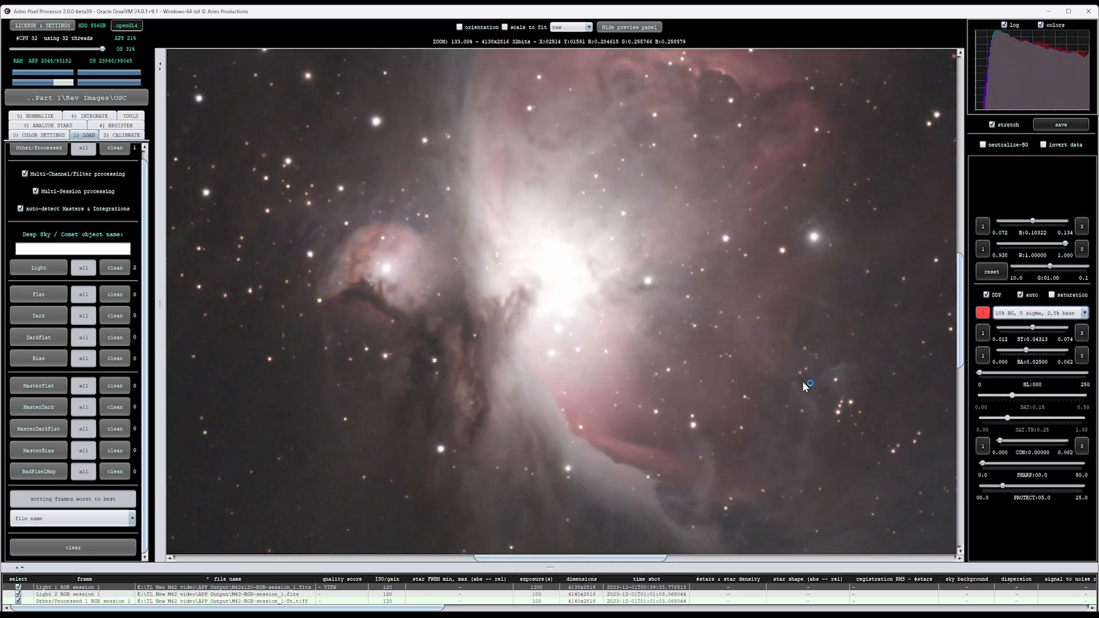
pyautogui.scroll(-2, 616, 327)
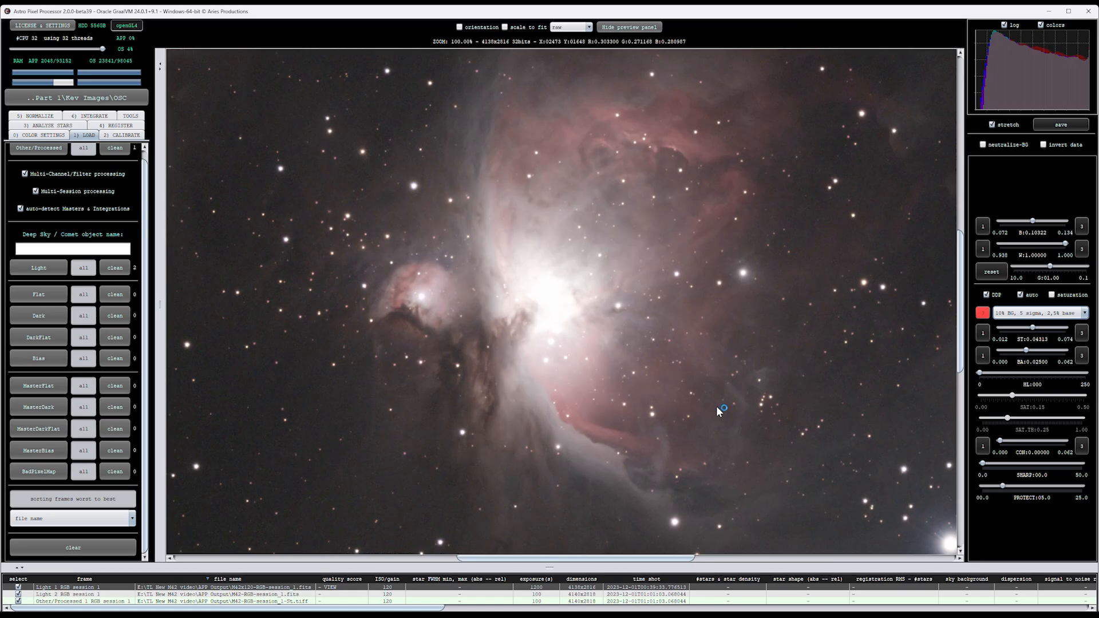
# Stretch the M42x120 integration with the "10% BG, 5 sigma, 0,0% base" preset and save it as 16-bit TIFF M42x120-RGB-session_1-St.
pyautogui.click(1086, 313)
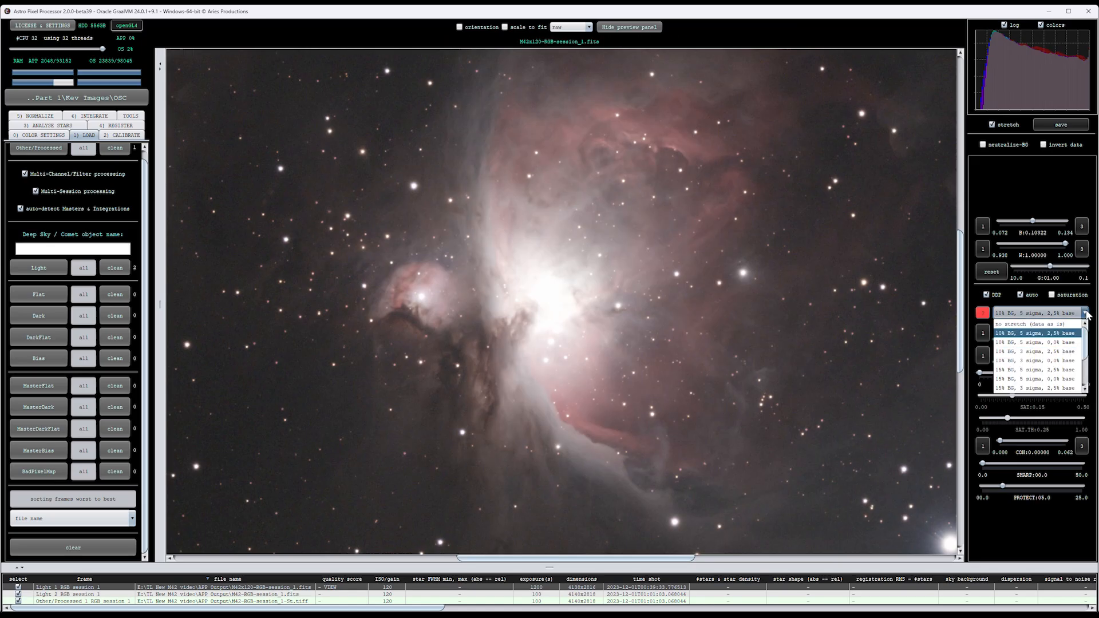
pyautogui.click(1046, 344)
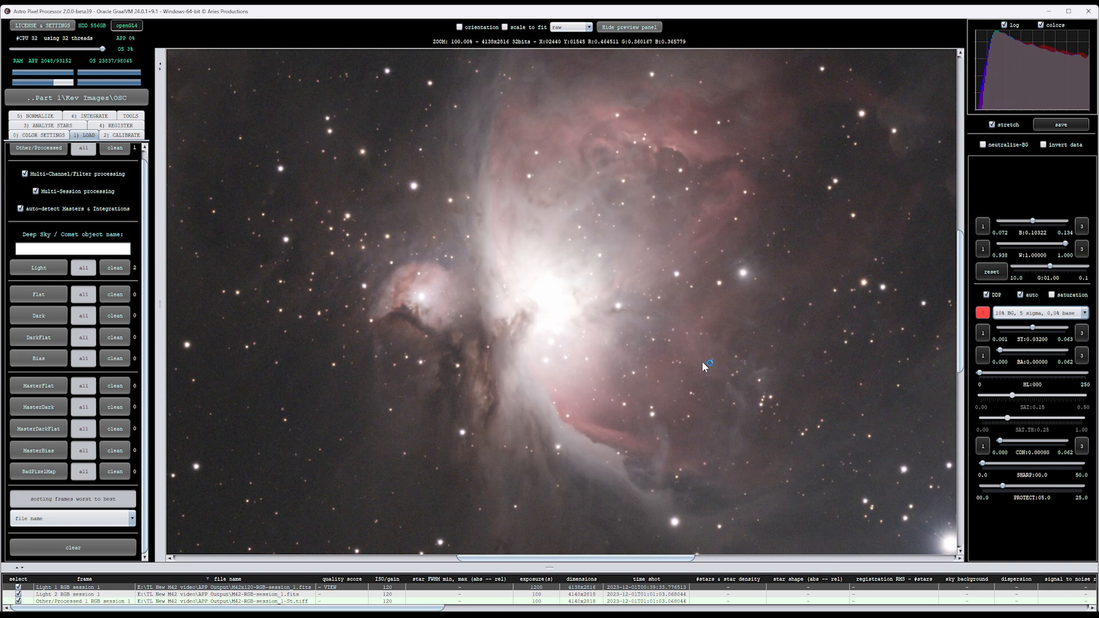
pyautogui.moveTo(586, 291); pyautogui.dragTo(567, 295)
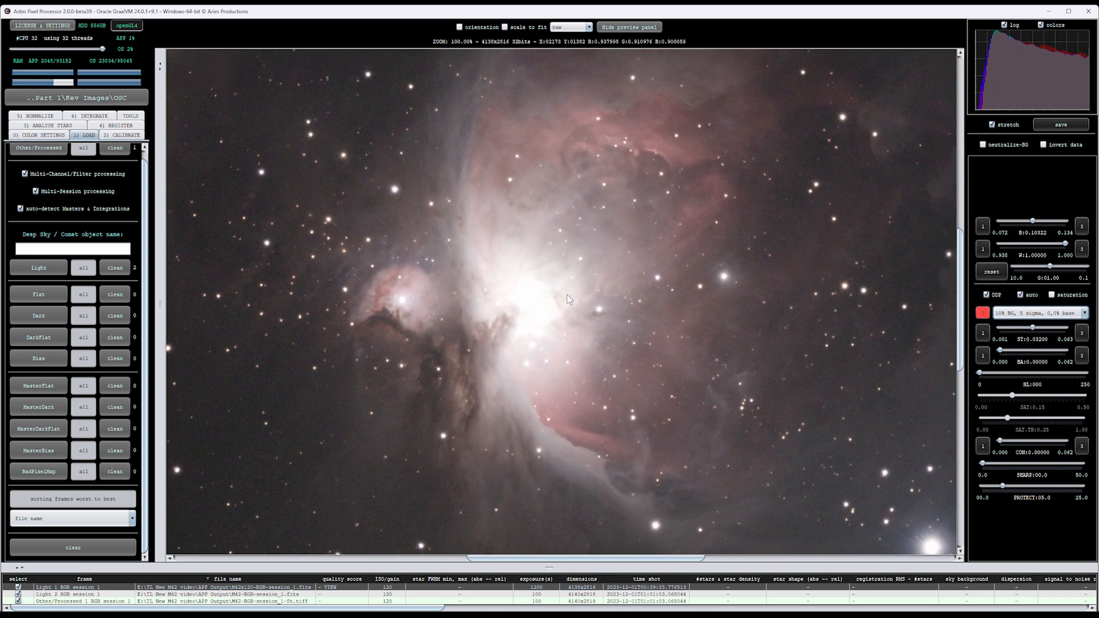
pyautogui.click(1058, 126)
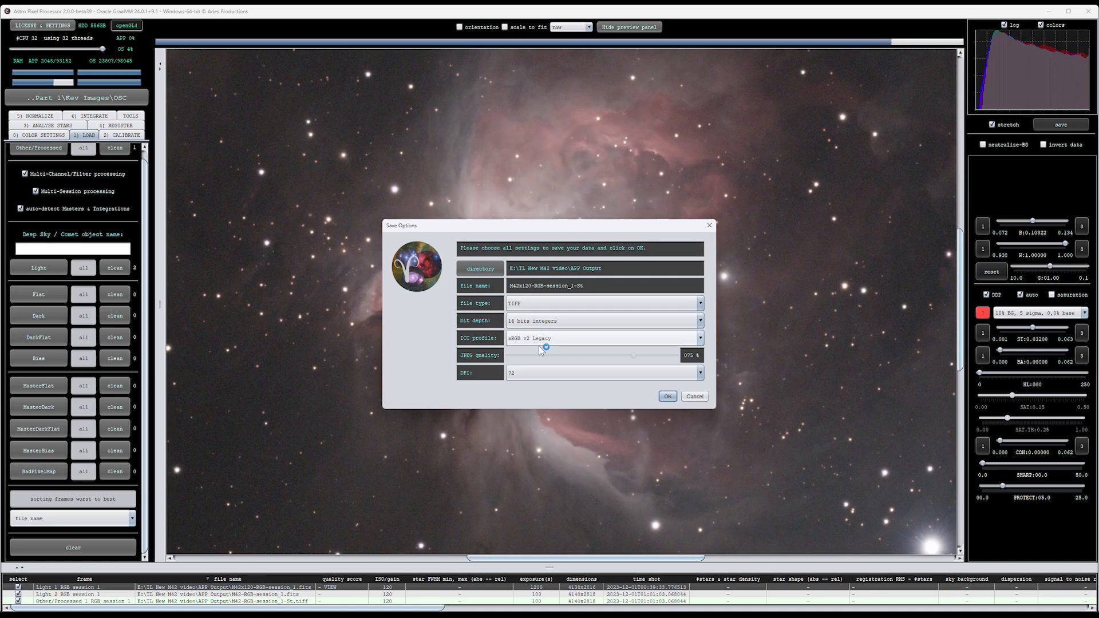
pyautogui.click(669, 398)
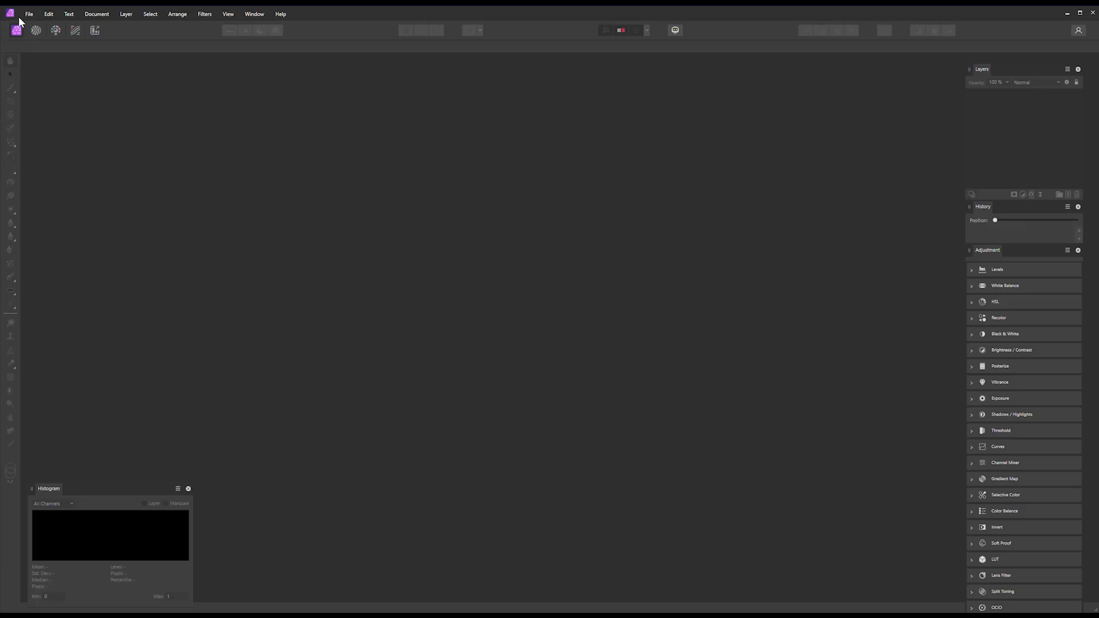
# Switch to Affinity Photo and open M42-RGB-session_1-St.tiff and M42-120-RGB-session_1-St.tiff from the APP Output folder.
pyautogui.click(28, 15)
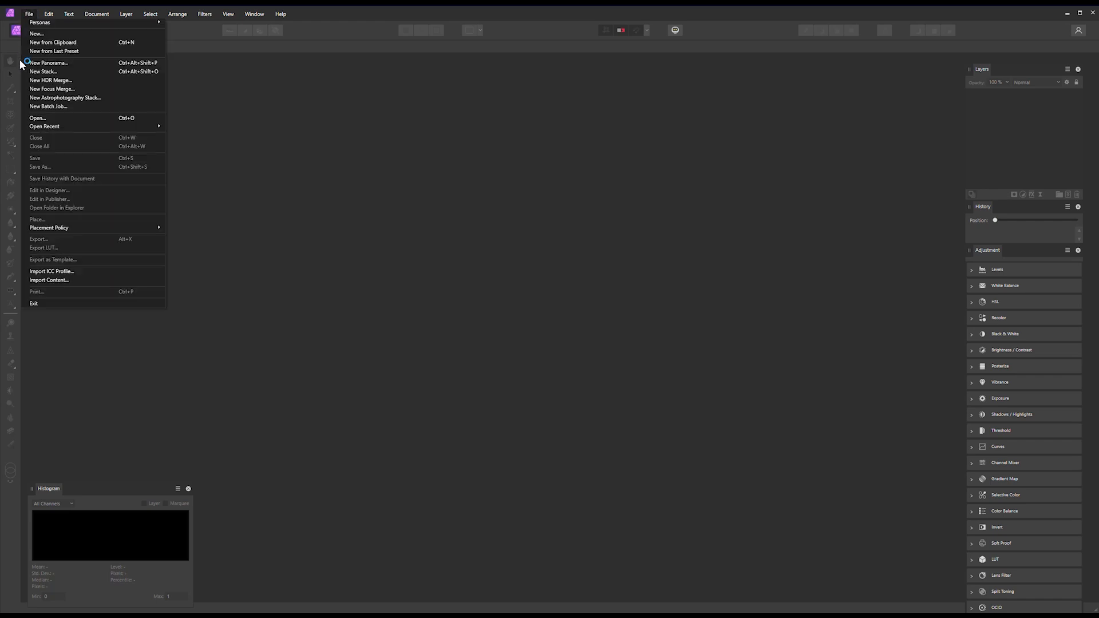
pyautogui.click(34, 115)
pyautogui.click(345, 89)
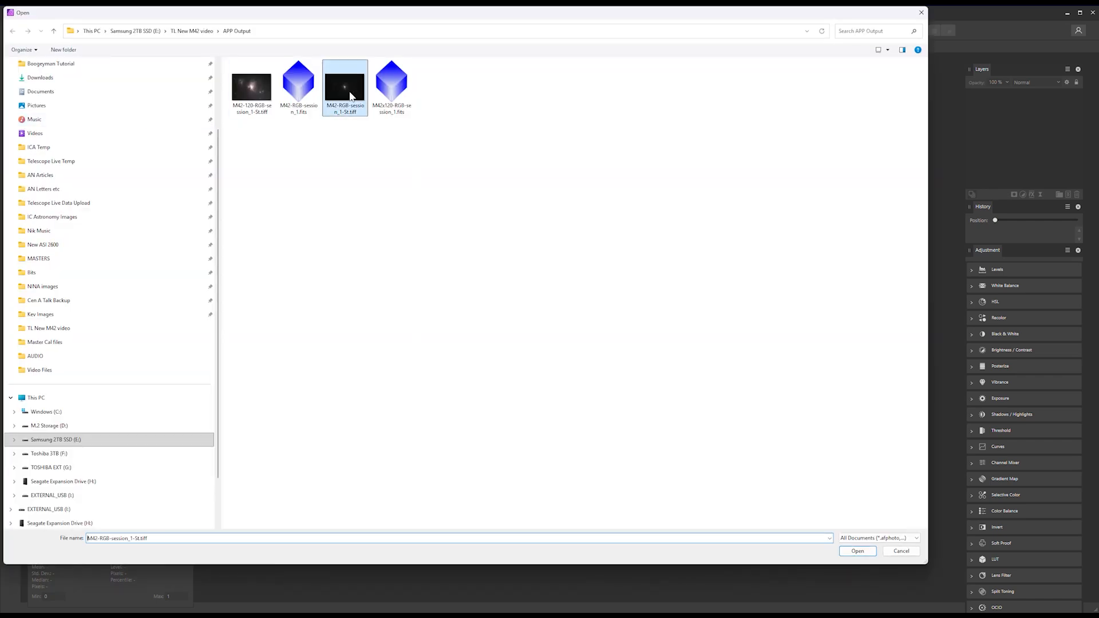
pyautogui.keyDown('ctrl'); pyautogui.click(252, 89); pyautogui.keyUp('ctrl')
pyautogui.click(857, 550)
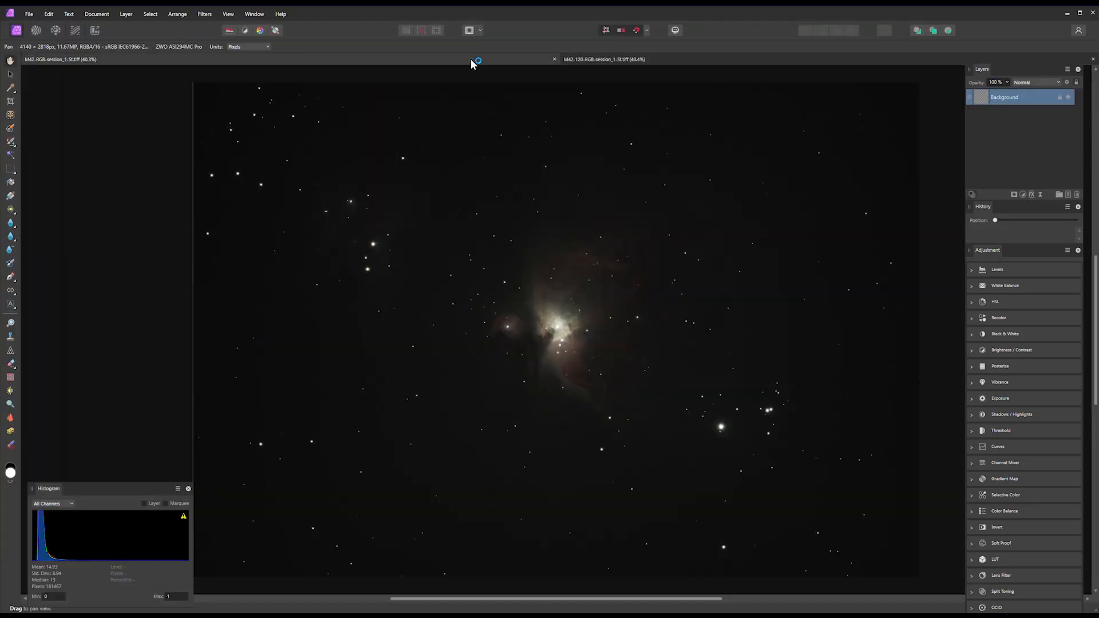
# Apply a Shadows / Highlights filter with 26% shadows strength to the short-exposure M42-RGB-session_1-St.tiff image.
pyautogui.click(10, 392)
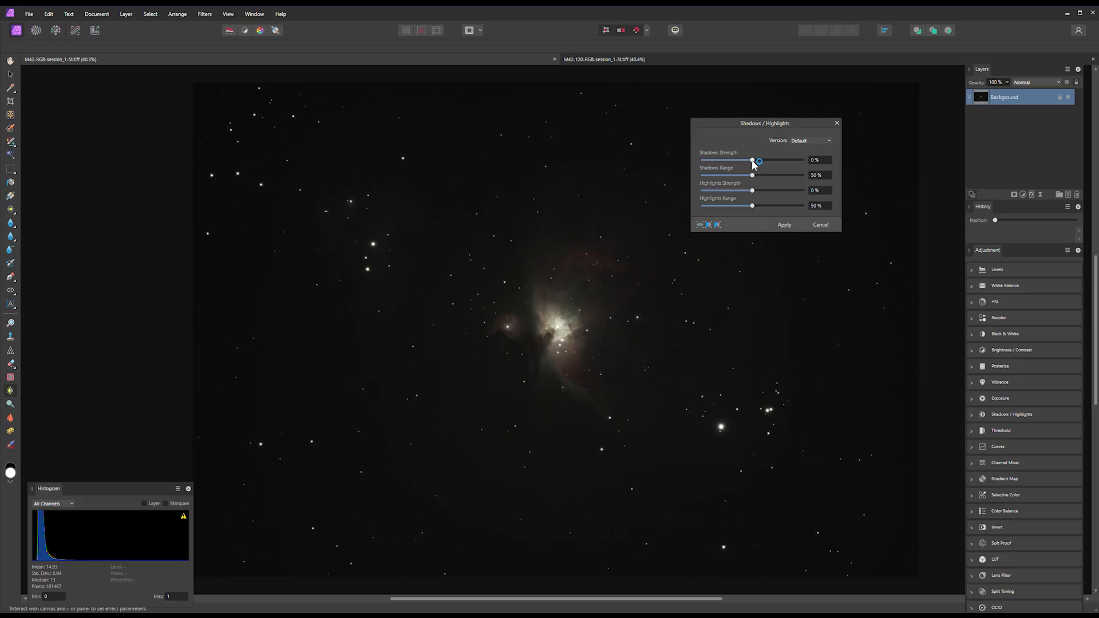
pyautogui.moveTo(753, 163); pyautogui.dragTo(768, 164)
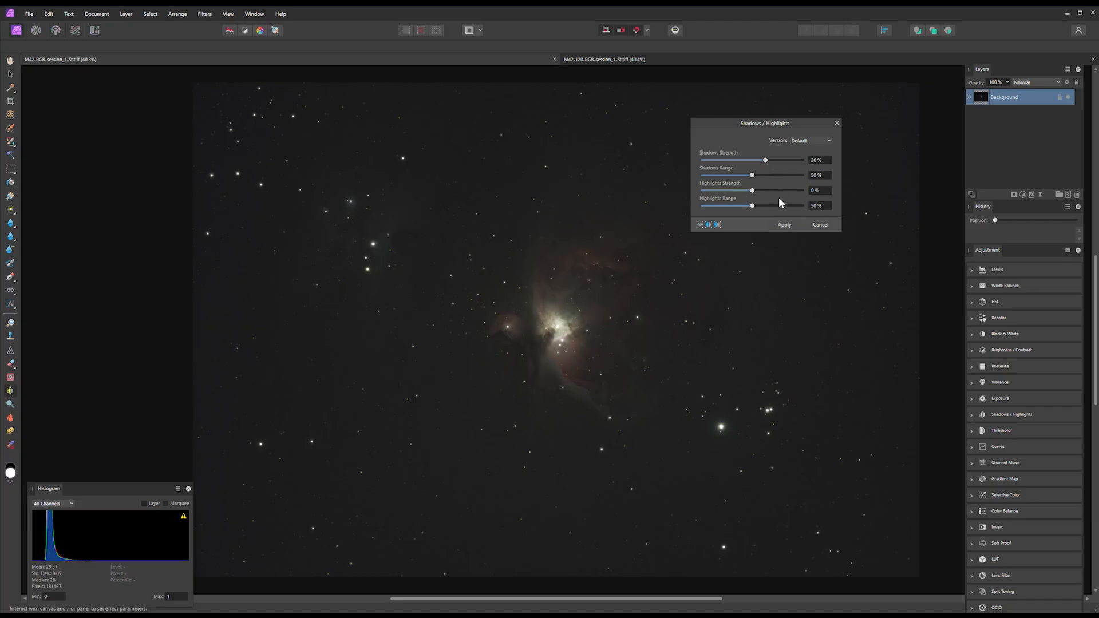
pyautogui.click(783, 226)
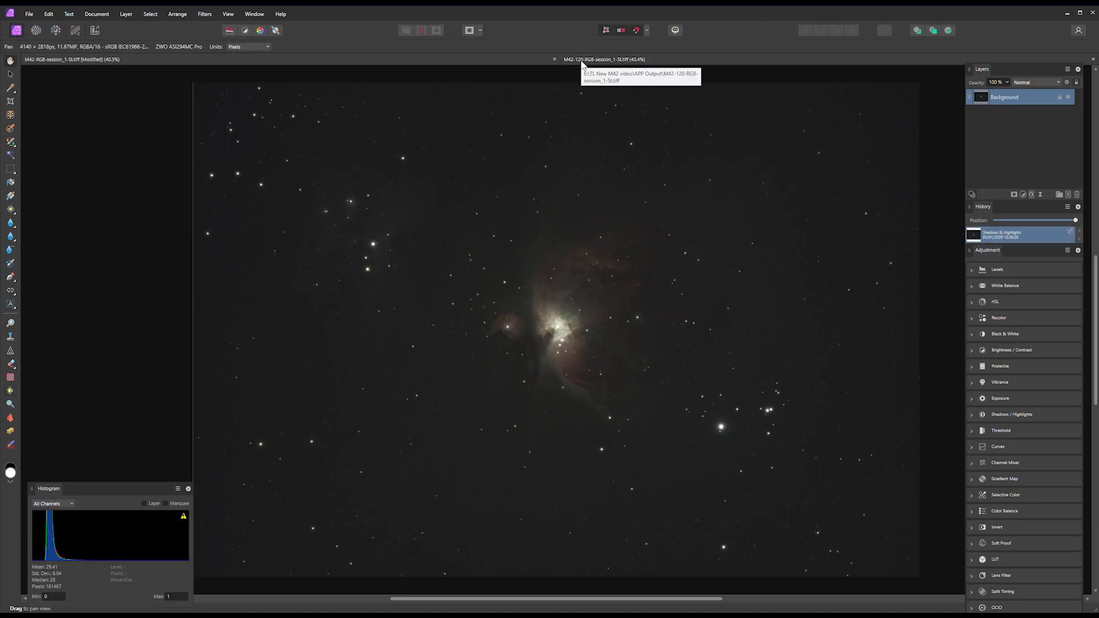
# Paste the copied M42-120 image as a layer above the short-exposure image, closing its own document, and check the layer's opacity at 100%.
pyautogui.click(580, 61)
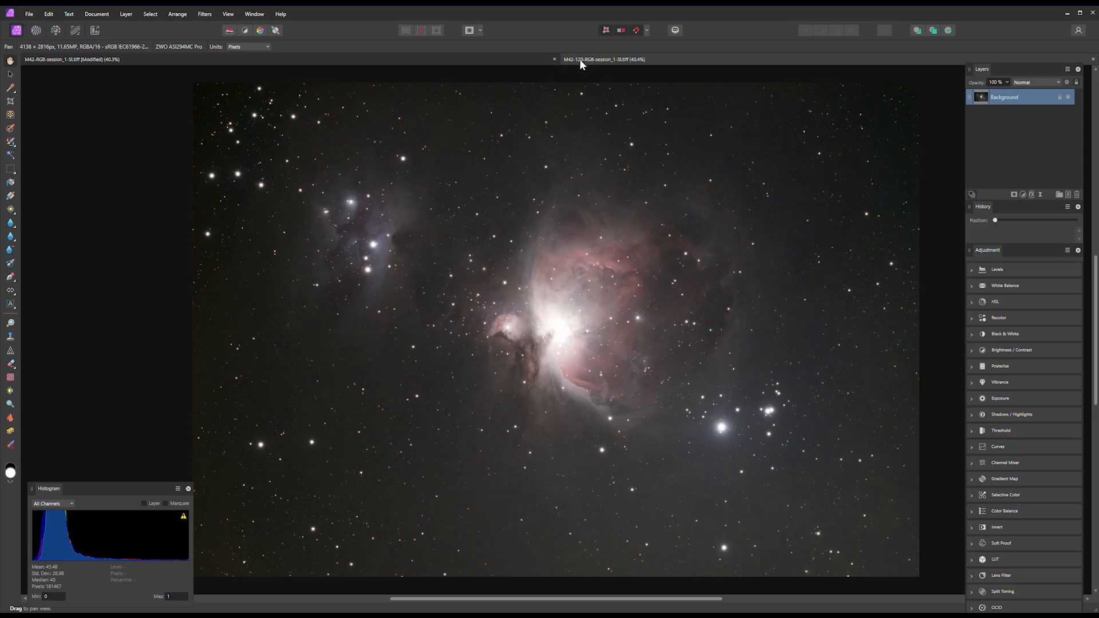
pyautogui.hotkey('ctrl', 'w')
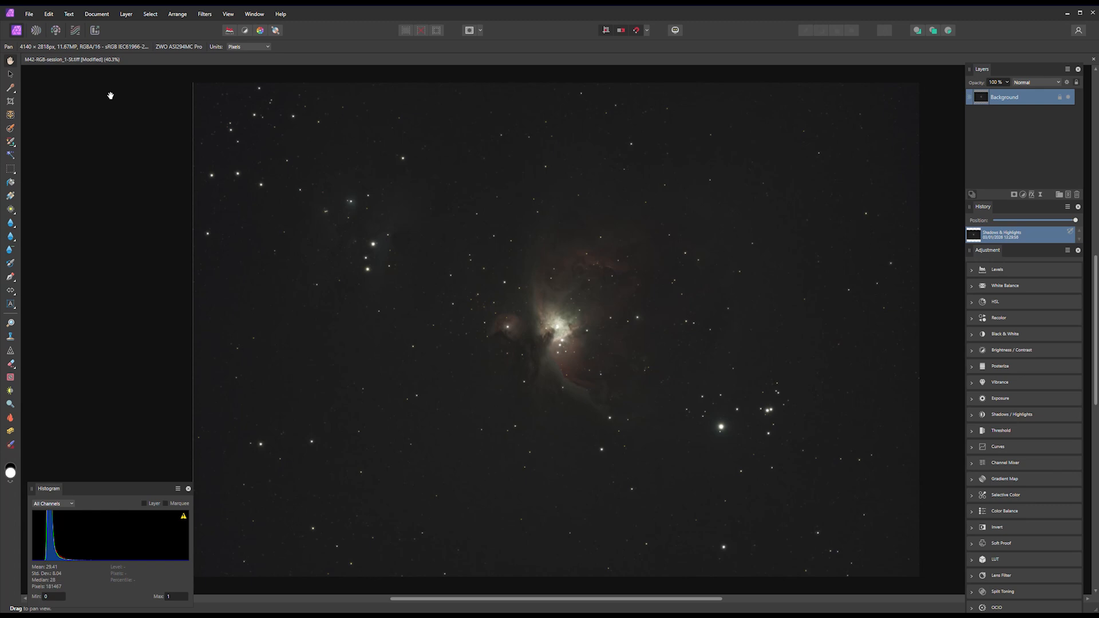
pyautogui.hotkey('ctrl', 'v')
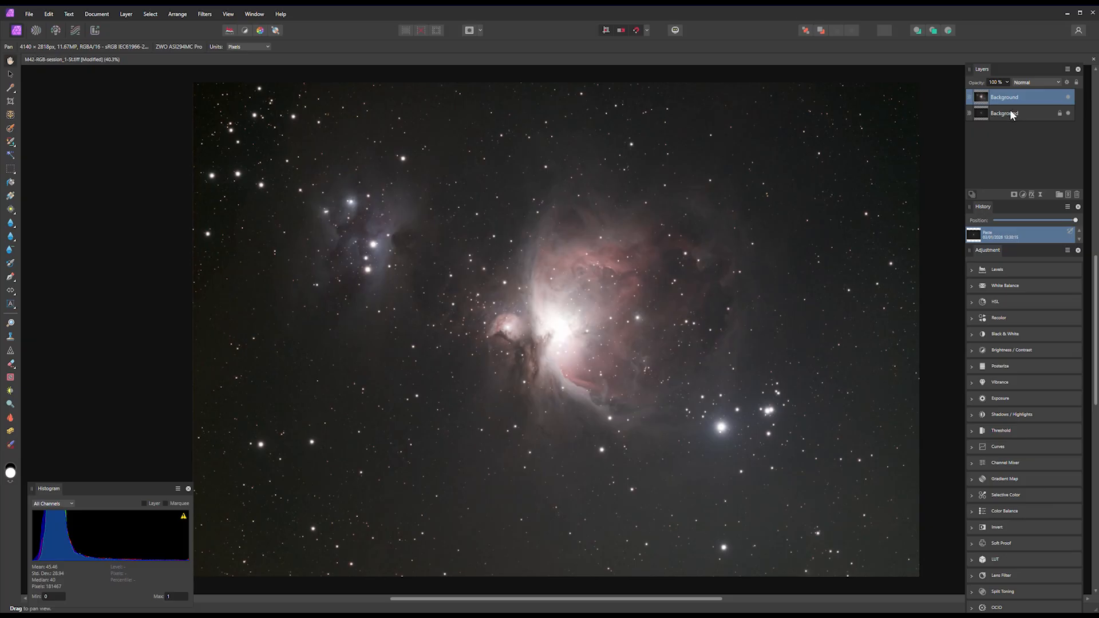
pyautogui.click(1008, 83)
pyautogui.moveTo(1007, 92); pyautogui.dragTo(1031, 98)
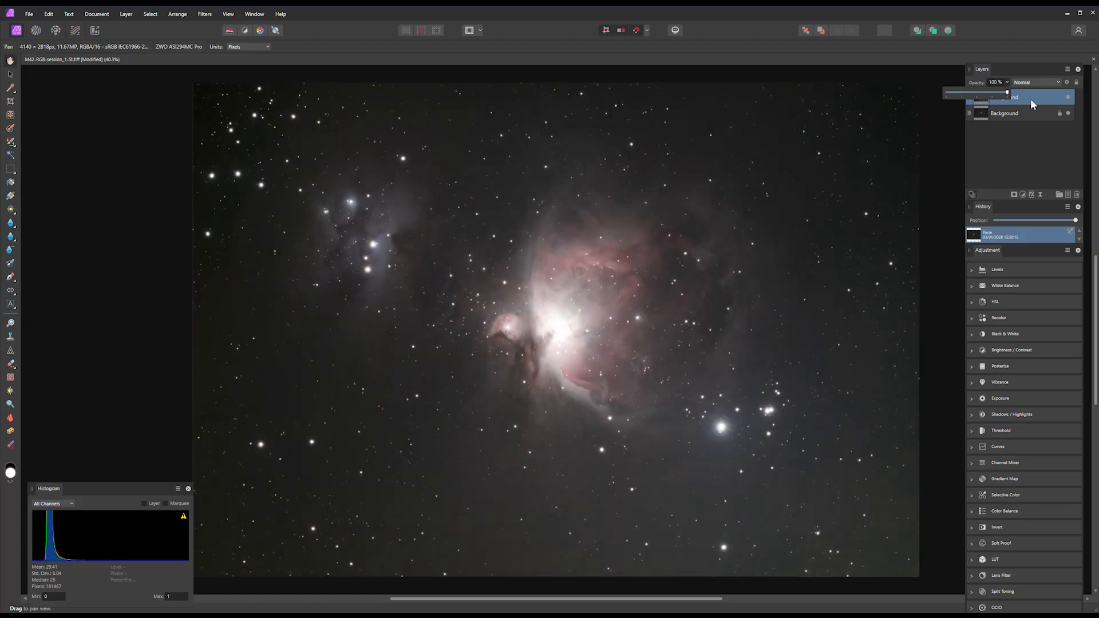
# Crop the layered image around the nebulae to about 3646 × 2335 px, trimming all four edges.
pyautogui.click(10, 101)
pyautogui.moveTo(247, 136); pyautogui.dragTo(887, 547)
pyautogui.press('h')
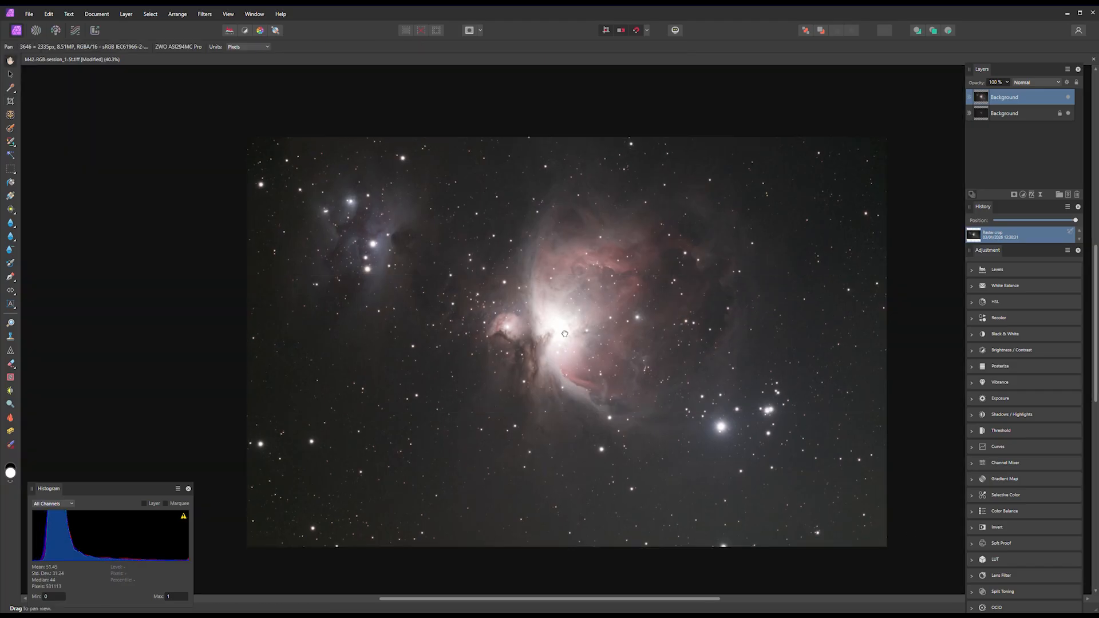
pyautogui.moveTo(564, 333); pyautogui.dragTo(550, 331)
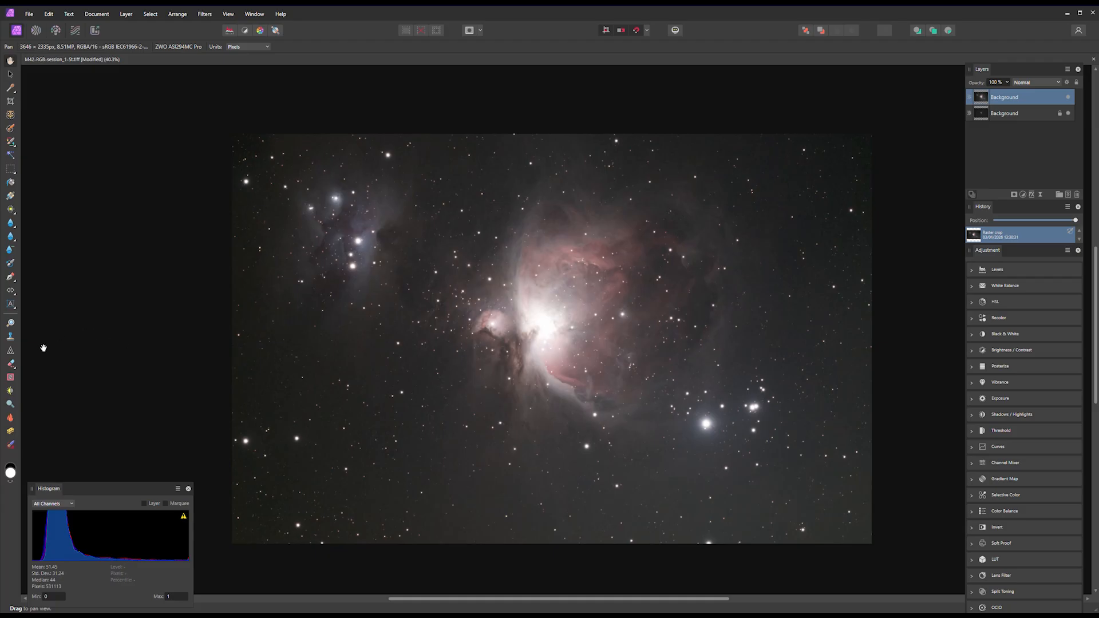
# Choose the Erase Brush for the upper long-exposure layer and enlarge its width to about 1078 px.
pyautogui.click(13, 364)
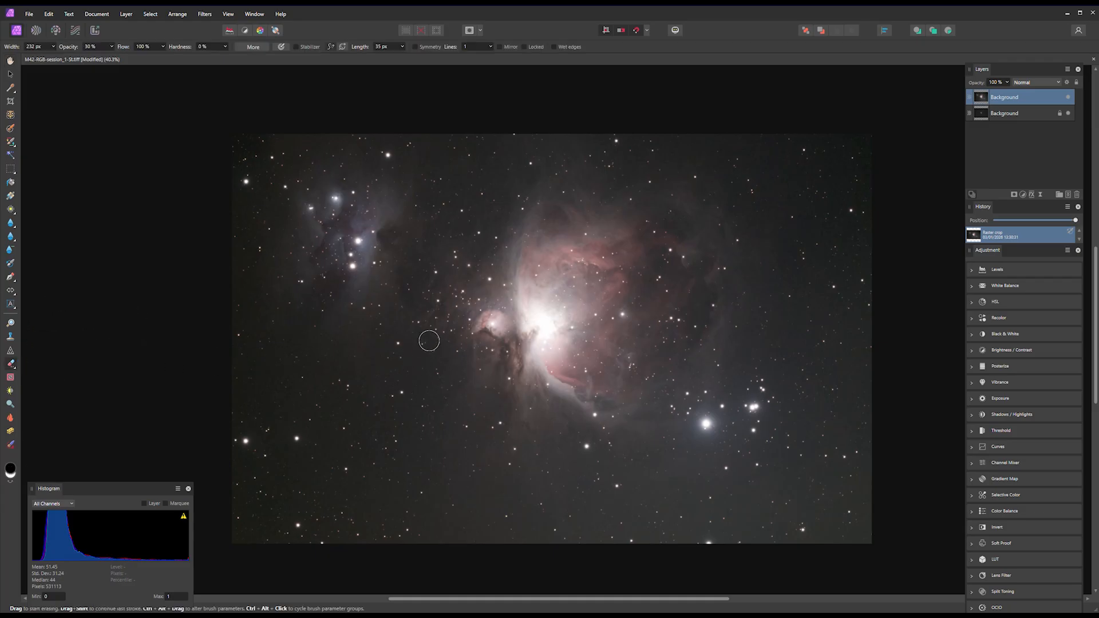
pyautogui.press(']')
pyautogui.press(']')
pyautogui.press(']')
pyautogui.press(']')
pyautogui.press(']')
pyautogui.press(']')
pyautogui.press(']')
pyautogui.press(']')
pyautogui.press(']')
pyautogui.press(']')
pyautogui.scroll(1, 408, 379)
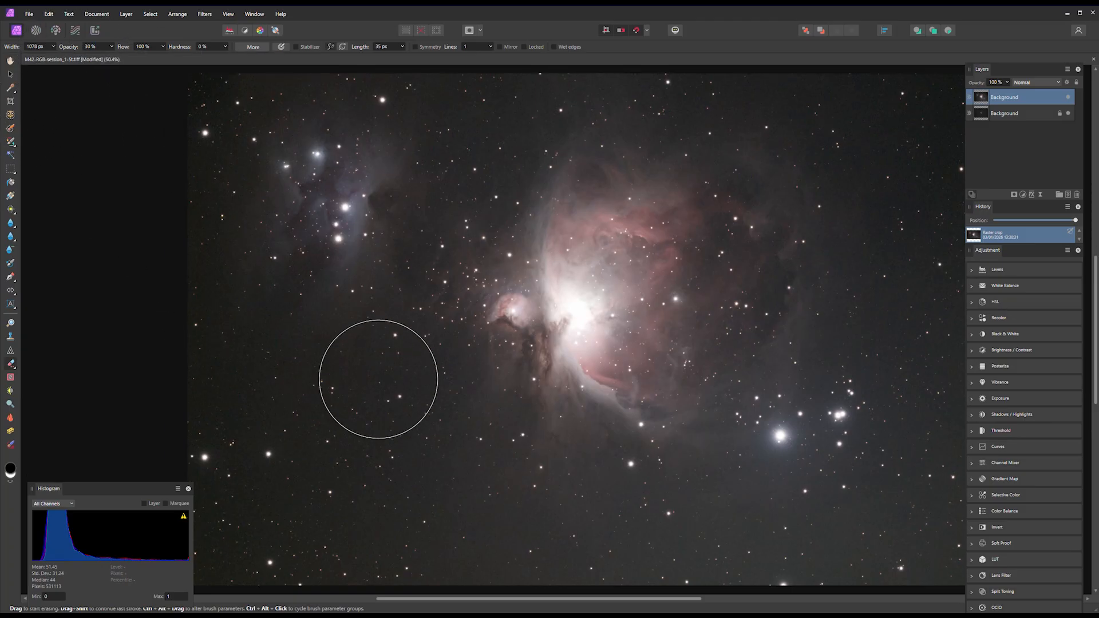
# Erase the overexposed nebula core on the upper layer using the Erase Brush at about 1640 px and again at about 1394 px.
pyautogui.press(']')
pyautogui.press(']')
pyautogui.press(']')
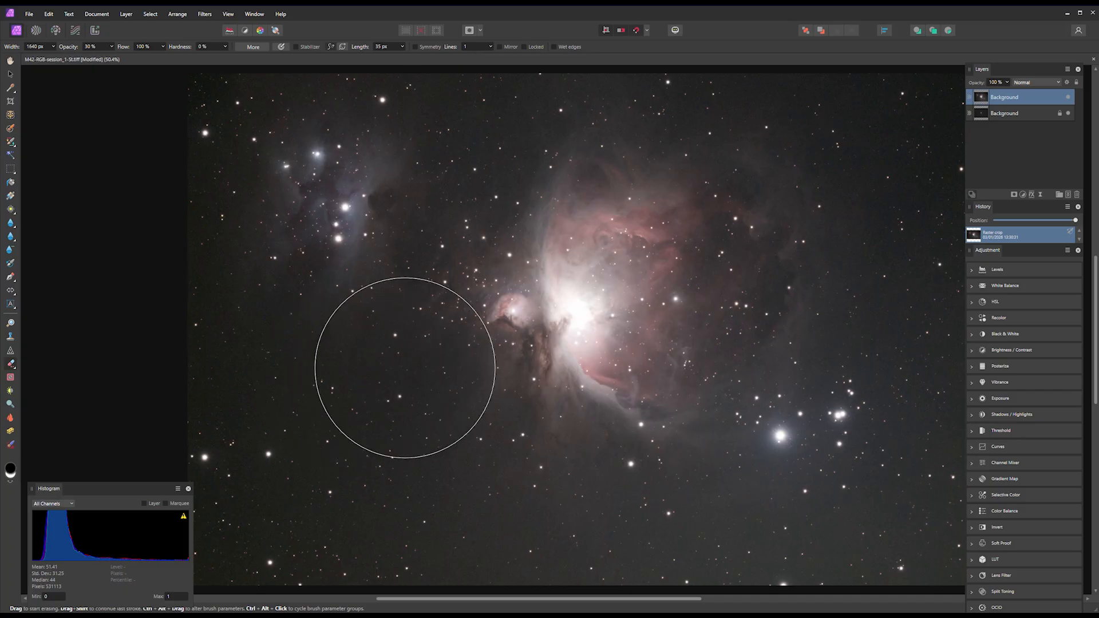
pyautogui.moveTo(573, 303); pyautogui.dragTo(566, 305)
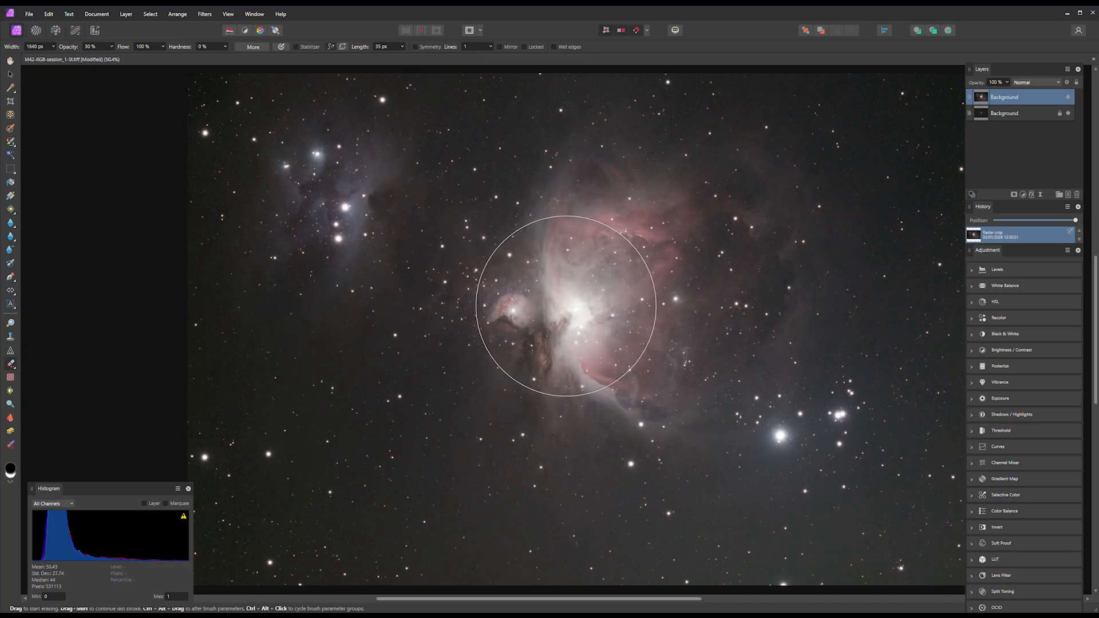
pyautogui.press('[')
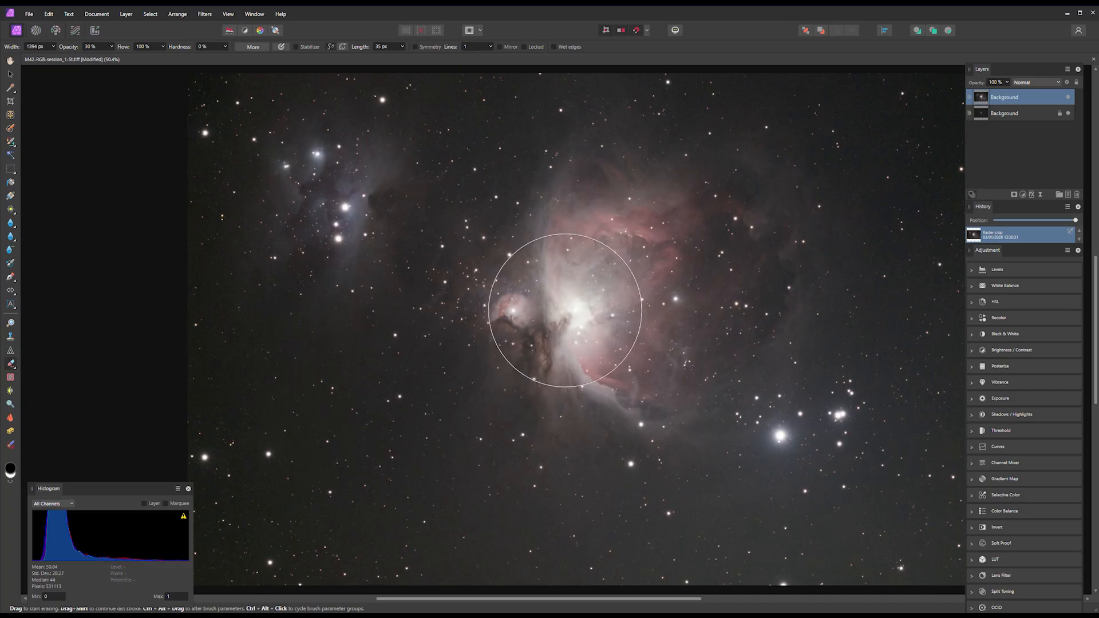
pyautogui.click(566, 310)
pyautogui.click(566, 298)
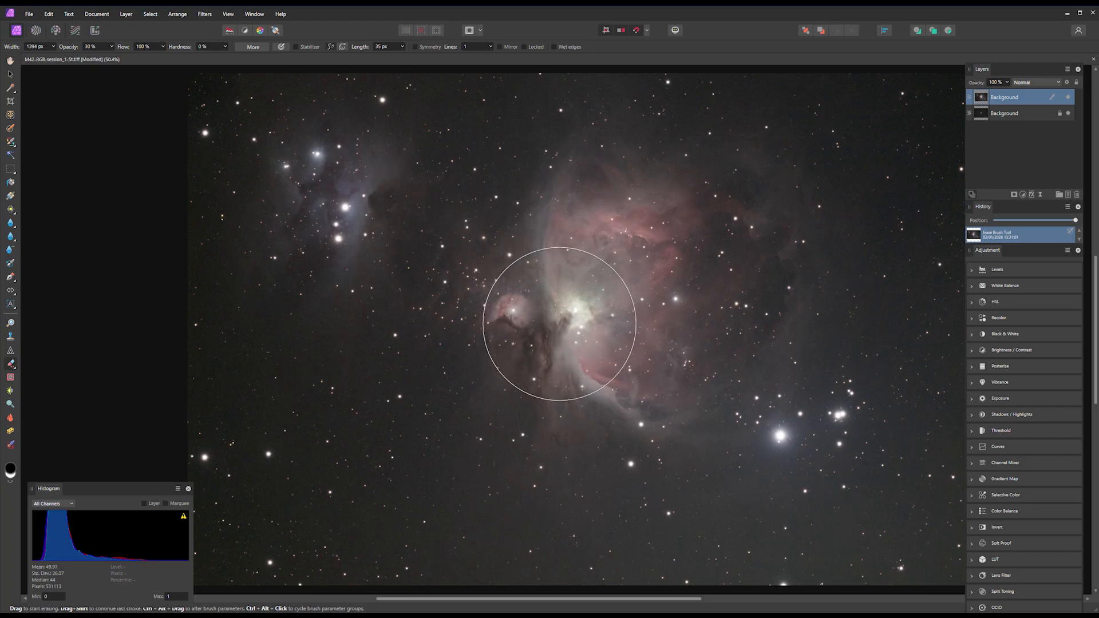
# Reduce the Erase Brush to about 1185 px and erase more of the long-exposure layer around the bright core.
pyautogui.scroll(2, 581, 334)
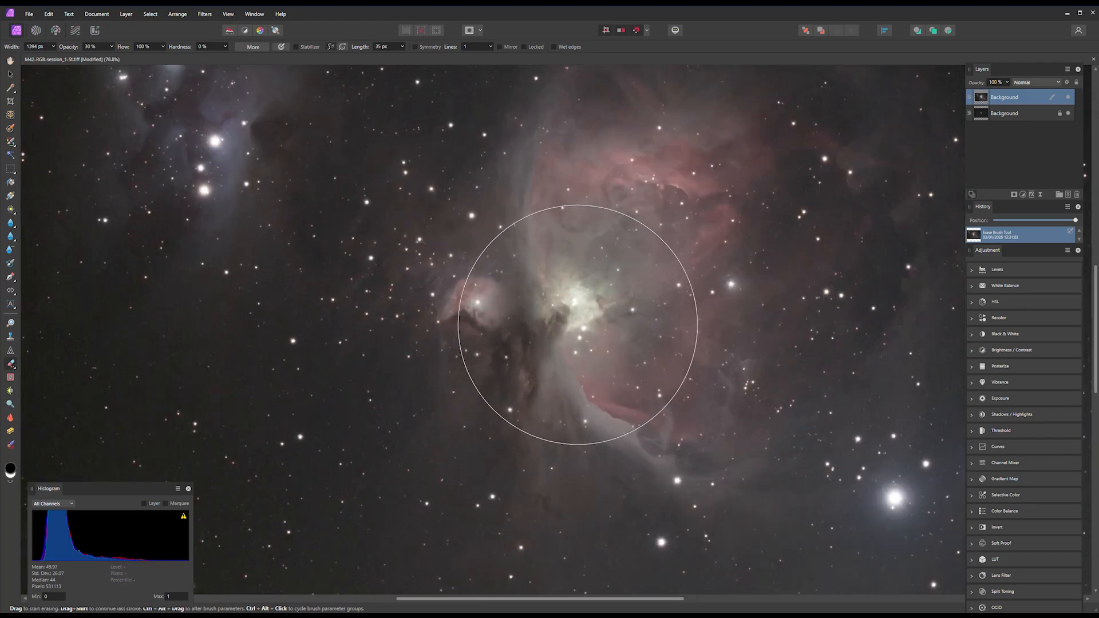
pyautogui.press('[')
pyautogui.press('[')
pyautogui.press('[')
pyautogui.press('[')
pyautogui.press('[')
pyautogui.press('[')
pyautogui.press('[')
pyautogui.press('[')
pyautogui.press('[')
pyautogui.press('[')
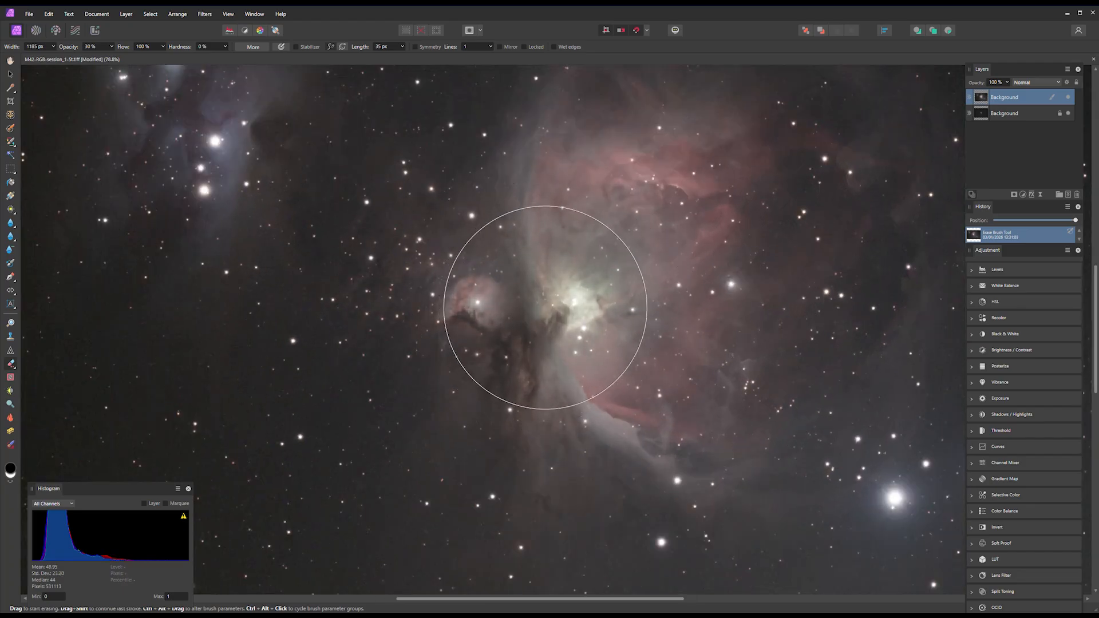
# Reduce the Erase Brush width to 143 px and check how the erased core blends with the surrounding nebula.
pyautogui.scroll(1, 564, 307)
pyautogui.press('[')
pyautogui.press('[')
pyautogui.press('[')
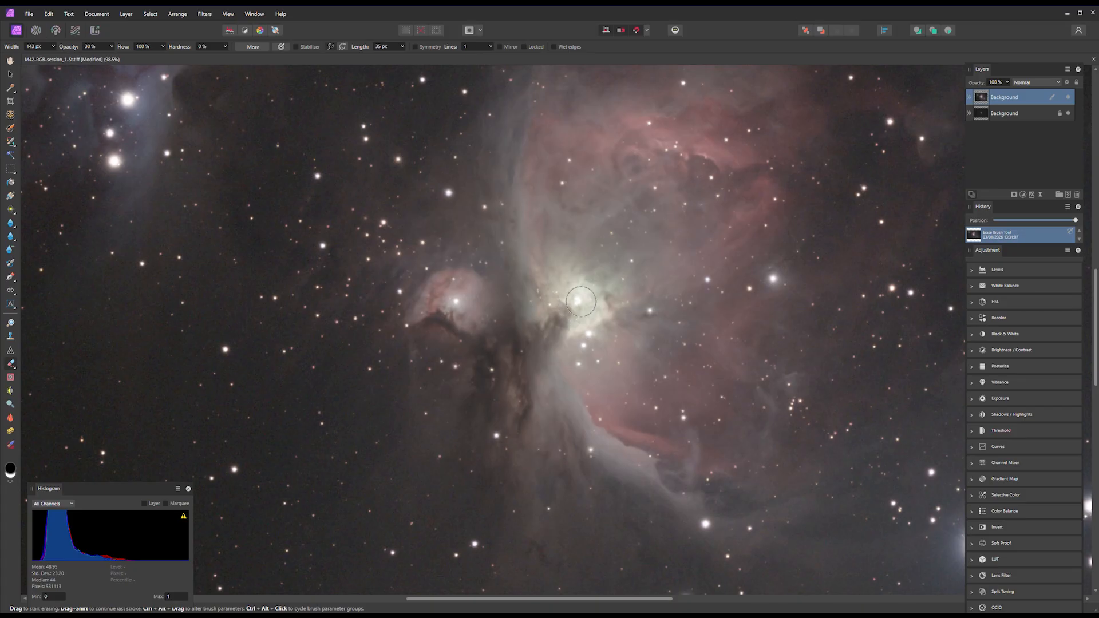
pyautogui.scroll(-2, 576, 362)
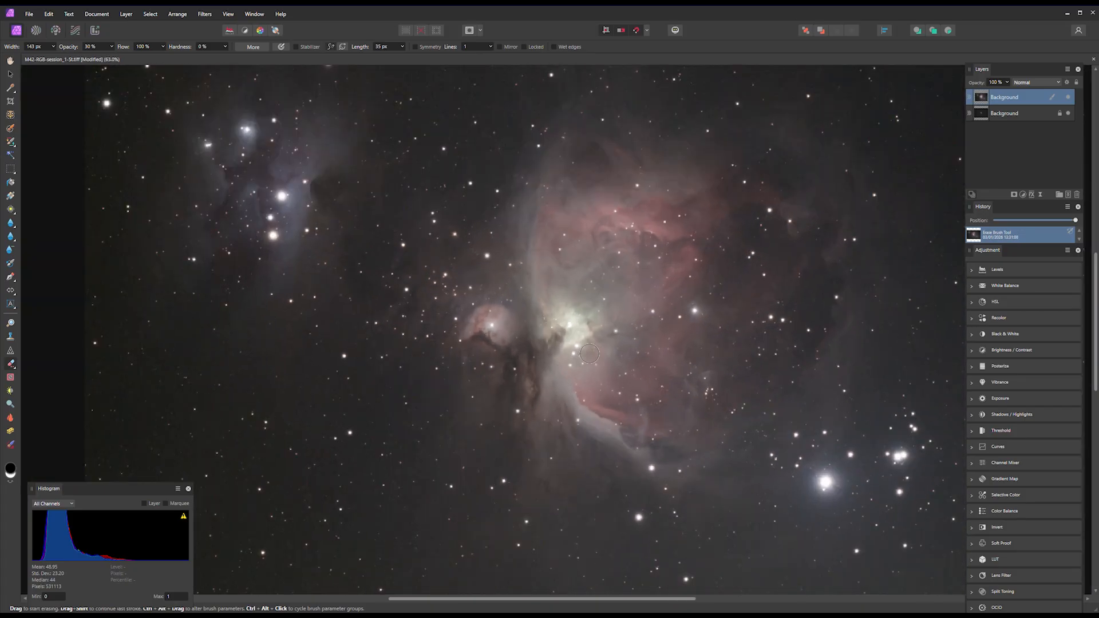
pyautogui.moveTo(628, 373); pyautogui.dragTo(594, 346)
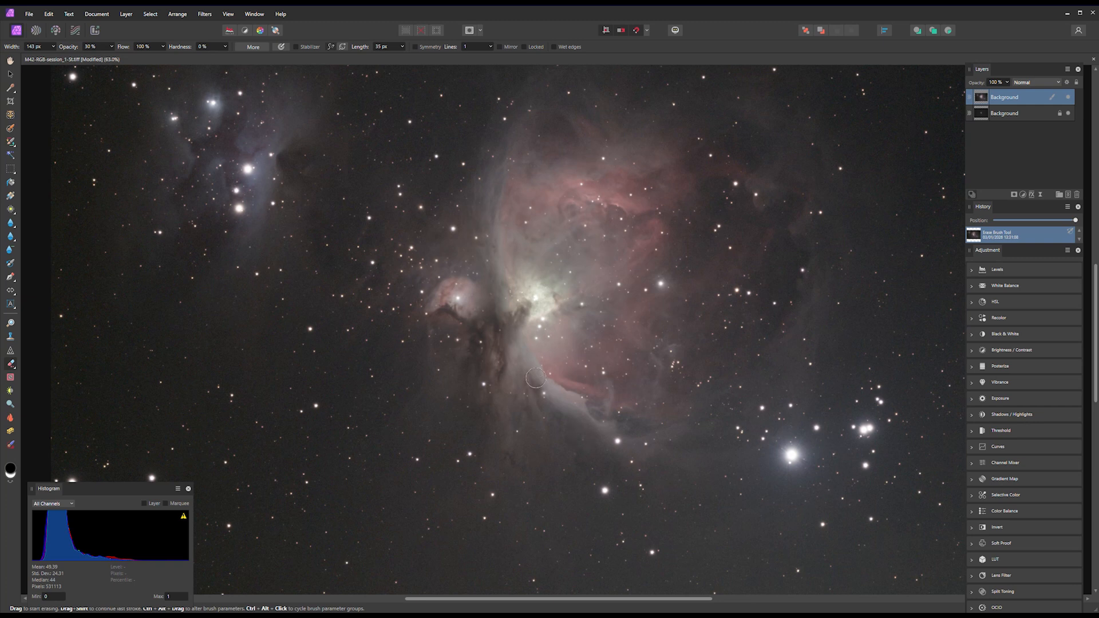
# Apply a Shadows / Highlights filter to the lower short-exposure layer, adjusting its highlights sliders for the nebula core.
pyautogui.scroll(2, 552, 301)
pyautogui.scroll(2, 553, 302)
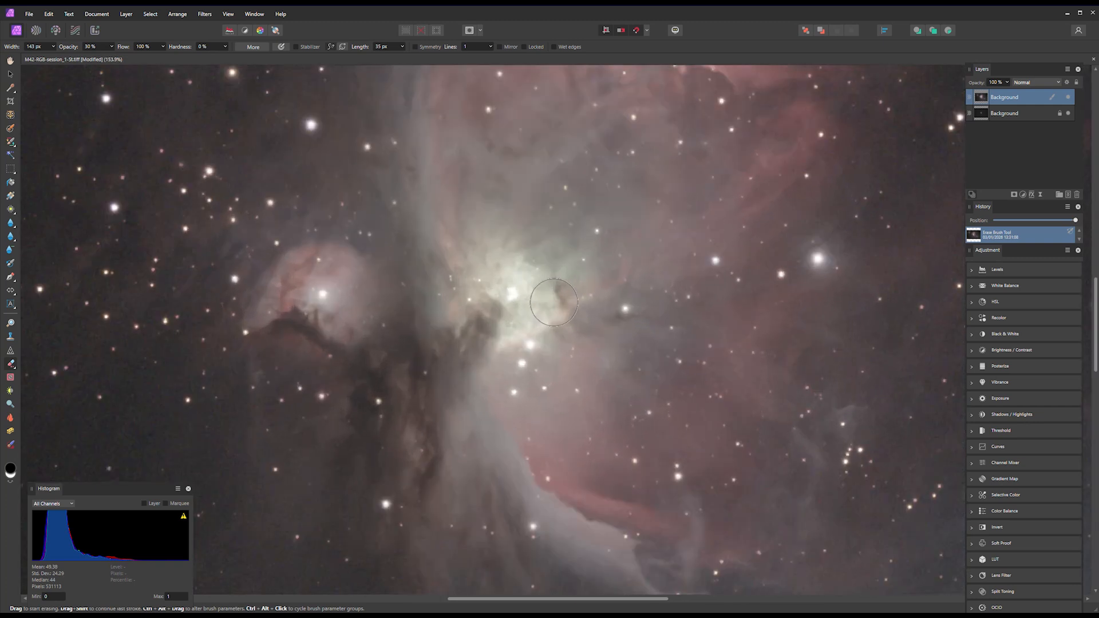
pyautogui.scroll(1, 553, 301)
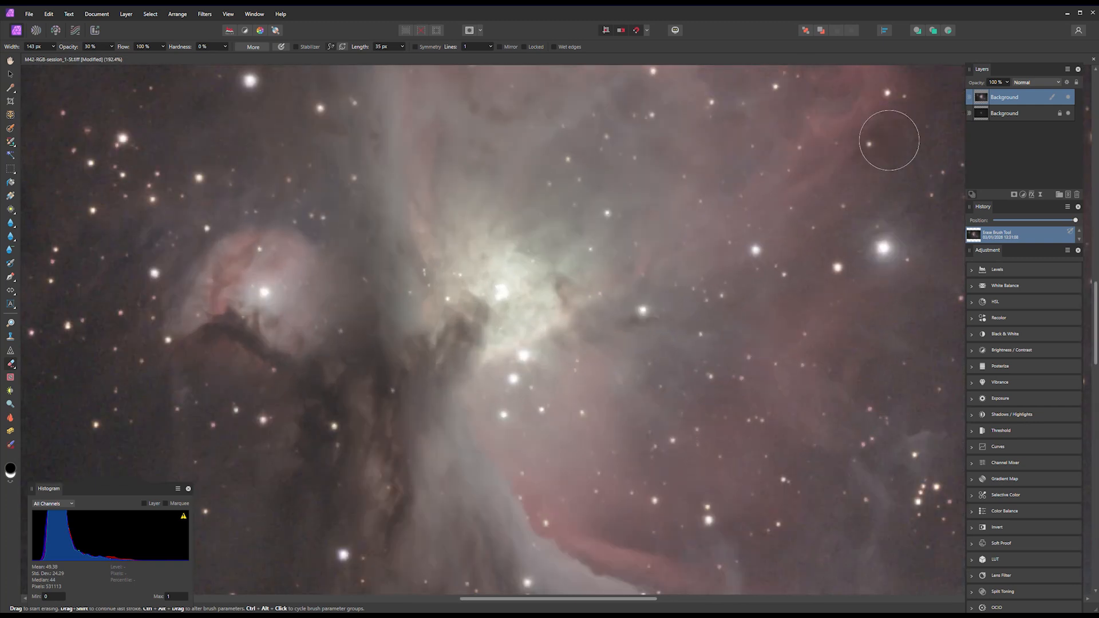
pyautogui.click(1006, 114)
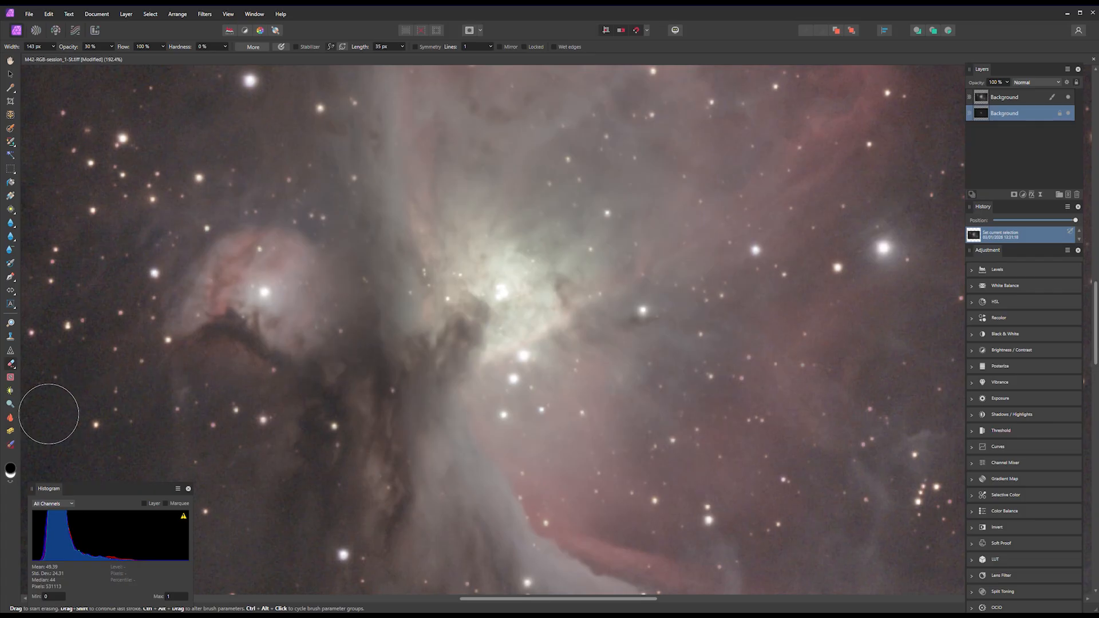
pyautogui.click(10, 391)
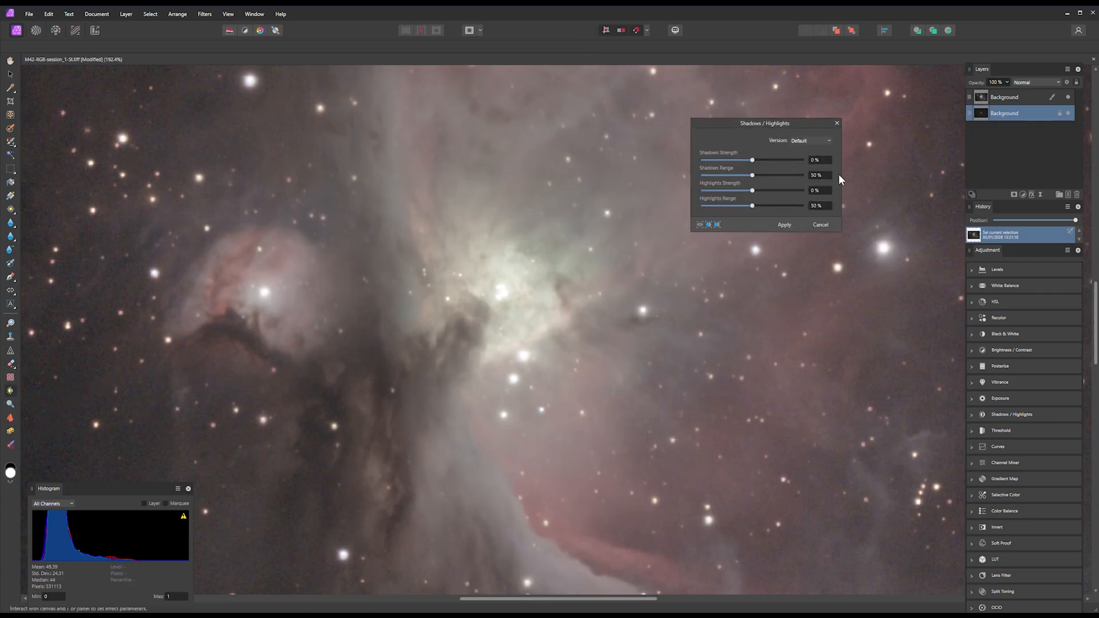
pyautogui.moveTo(751, 190); pyautogui.dragTo(797, 208)
pyautogui.click(783, 225)
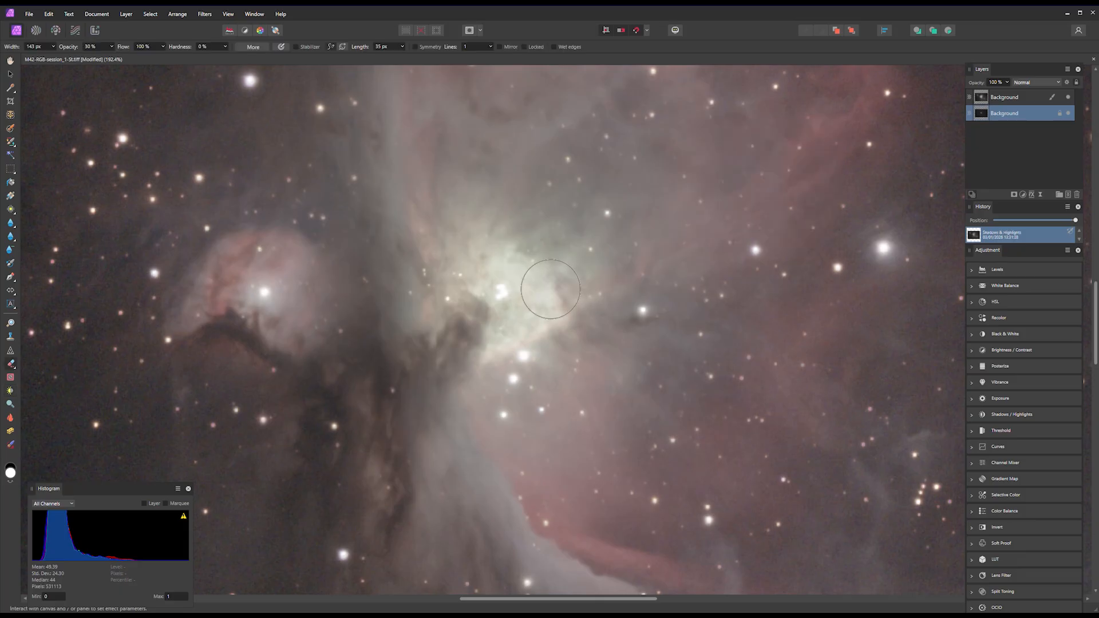
# Check the blended core at different magnifications and flatten the two exposure layers into a single layer.
pyautogui.scroll(-3, 550, 289)
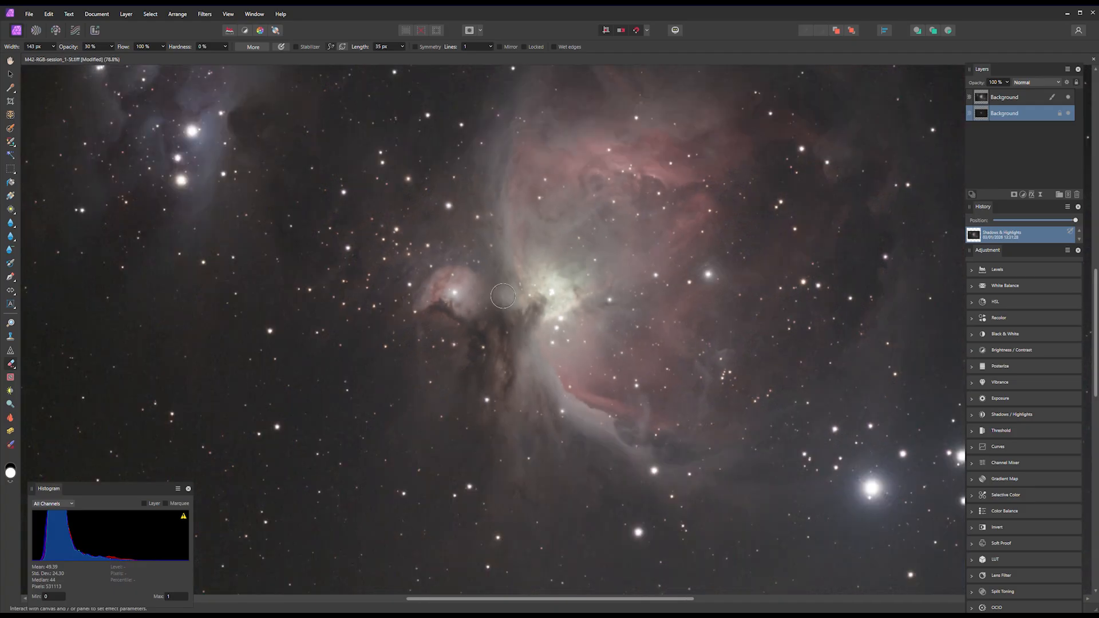
pyautogui.scroll(2, 493, 320)
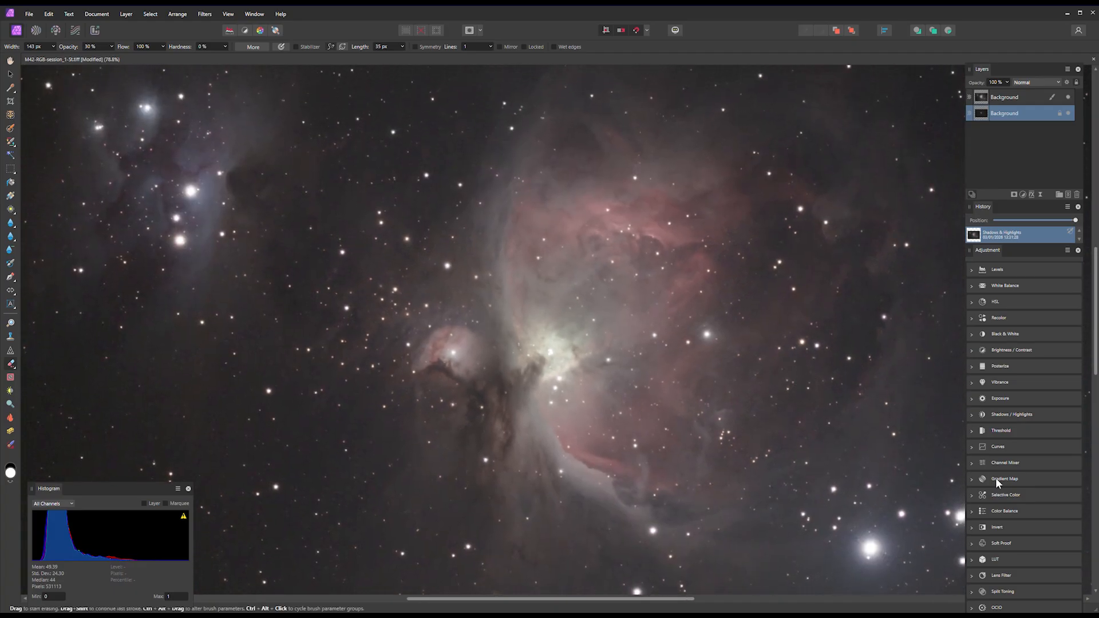
pyautogui.click(1011, 98)
pyautogui.hotkey('ctrl', 'shift', 'e')
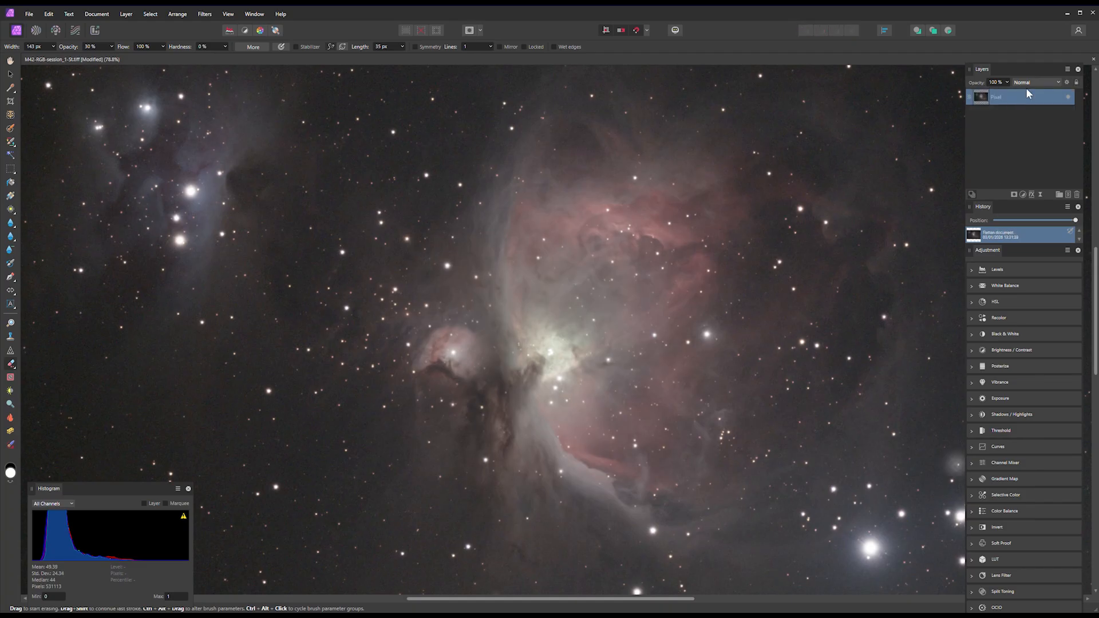
# Add a Color Balance adjustment shifting the midtones towards red and blue, and merge it into the image layer.
pyautogui.click(1004, 512)
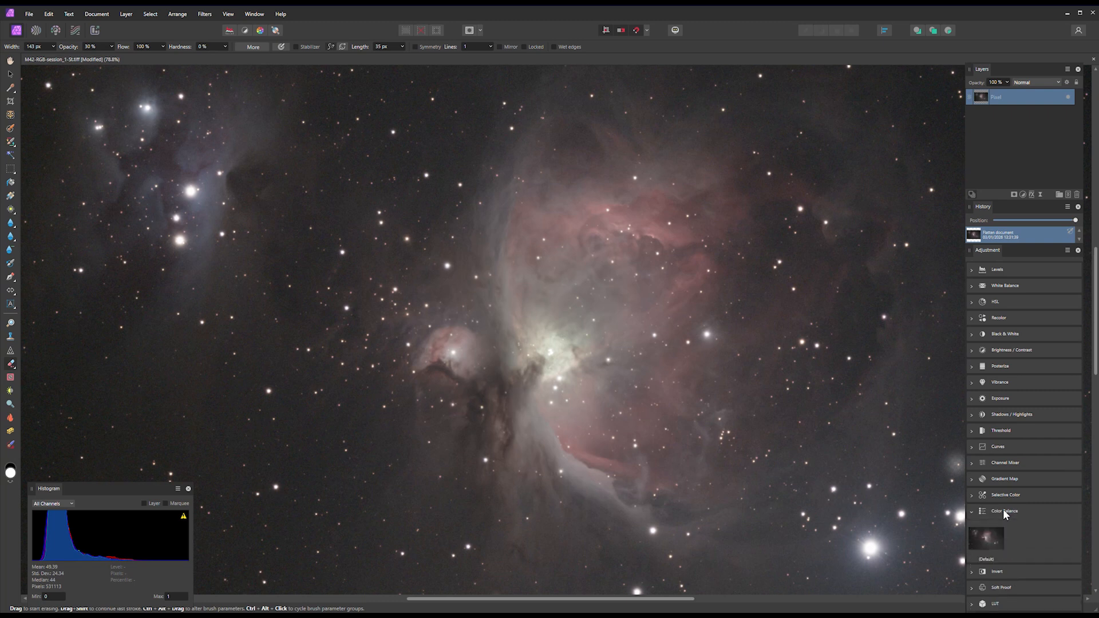
pyautogui.click(994, 528)
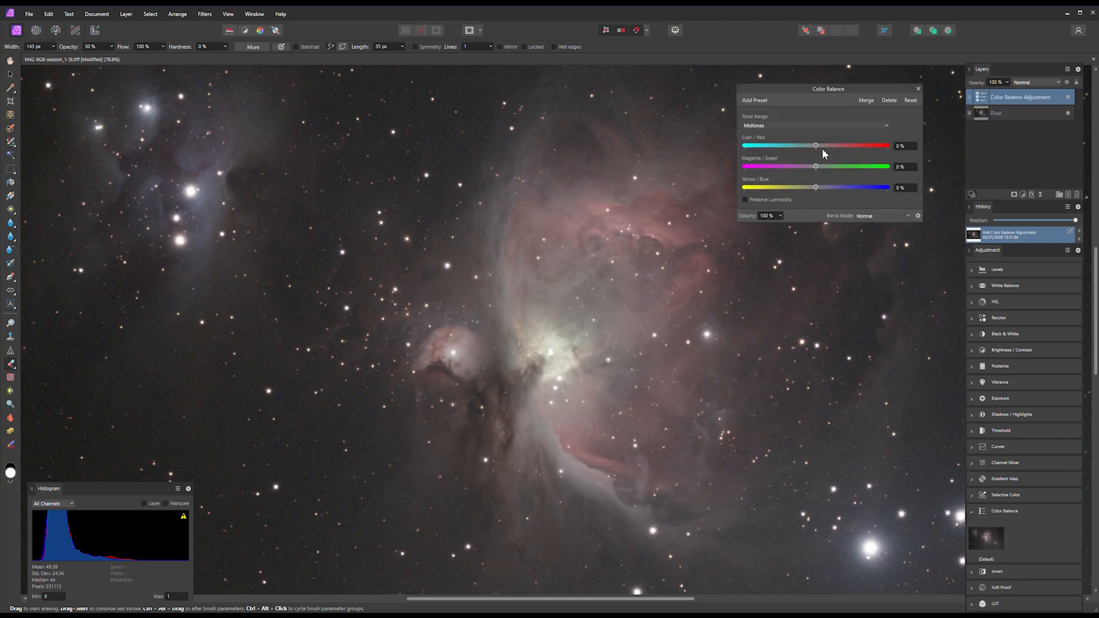
pyautogui.moveTo(831, 146); pyautogui.dragTo(840, 145)
pyautogui.moveTo(816, 187); pyautogui.dragTo(841, 188)
pyautogui.click(867, 100)
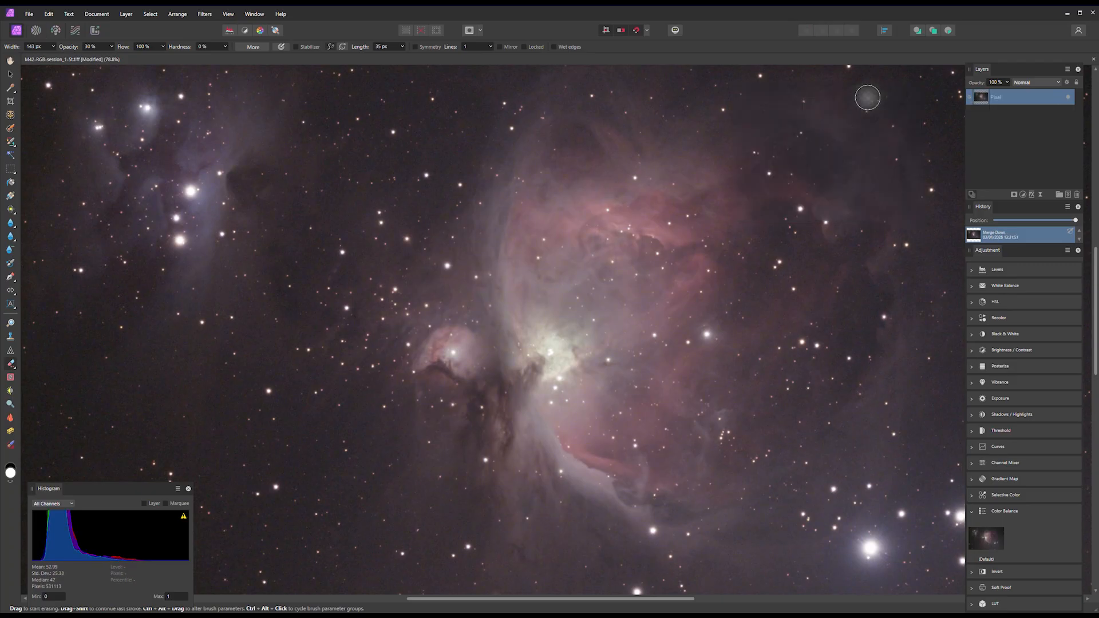
# Add a Selective Color adjustment and set the cyan of the Reds to -40%.
pyautogui.click(1006, 491)
pyautogui.click(997, 517)
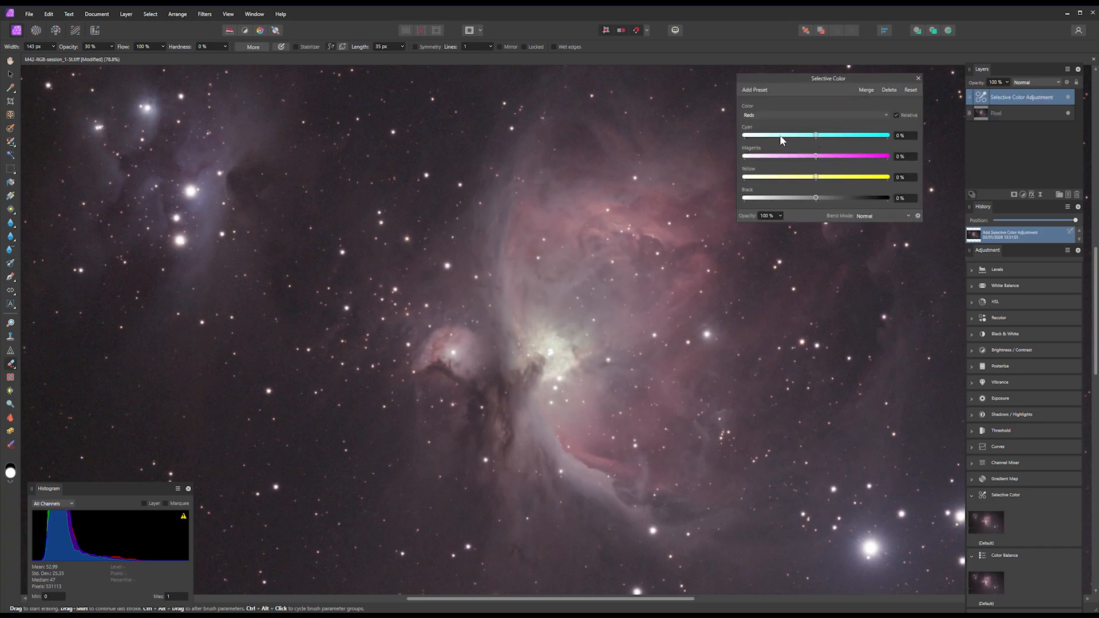
pyautogui.moveTo(816, 136); pyautogui.dragTo(789, 137)
# In the Selective Color adjustment, set the Cyans to 88% cyan, 42% magenta and -34% yellow.
pyautogui.click(886, 117)
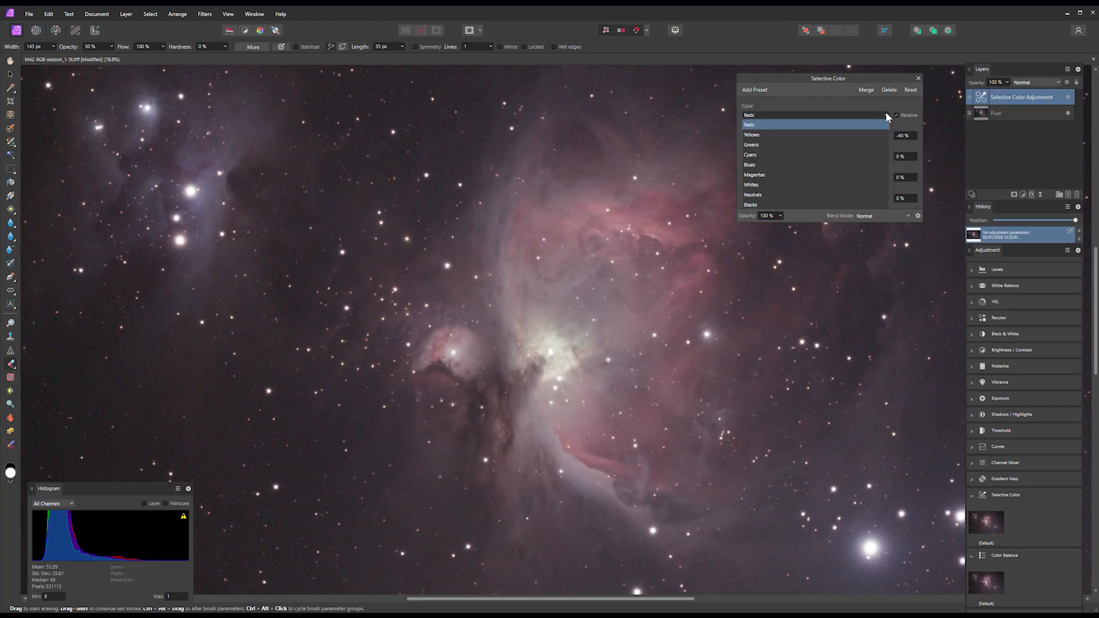
pyautogui.click(780, 153)
pyautogui.moveTo(817, 136); pyautogui.dragTo(880, 137)
pyautogui.moveTo(817, 156); pyautogui.dragTo(792, 178)
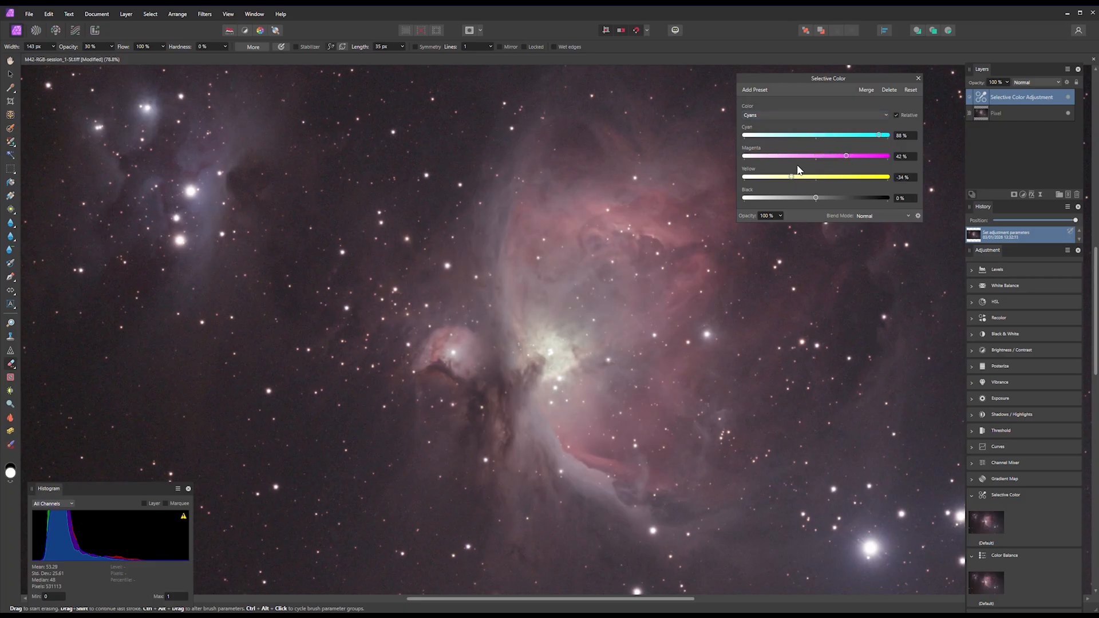
# Set the Blues to 42% cyan, 29% magenta and -25% yellow, and merge the Selective Color adjustment into the image.
pyautogui.click(886, 116)
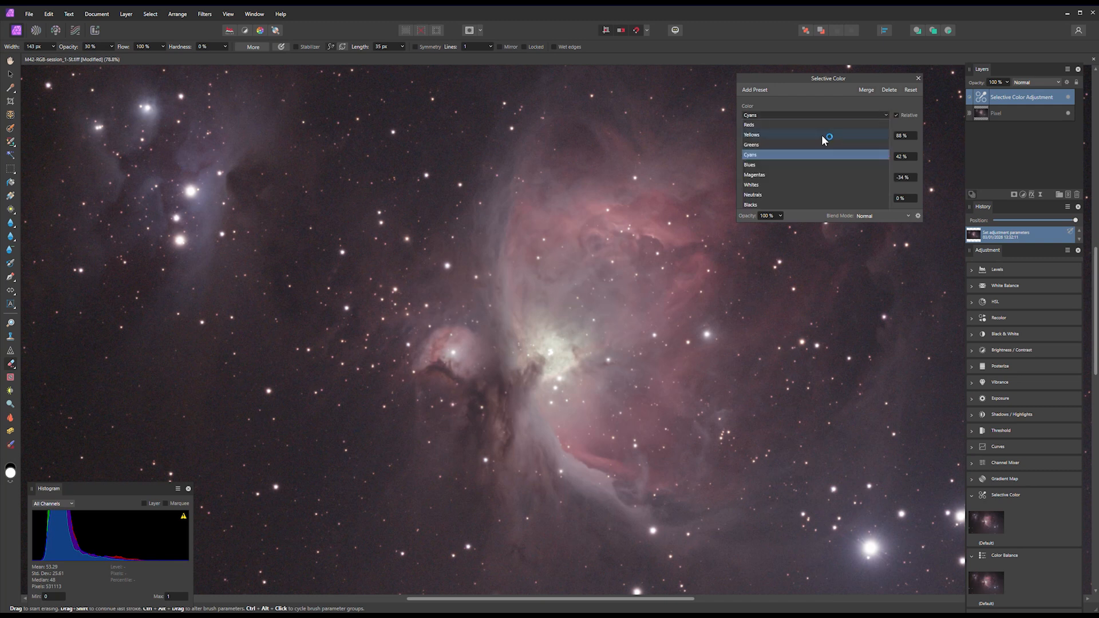
pyautogui.click(774, 165)
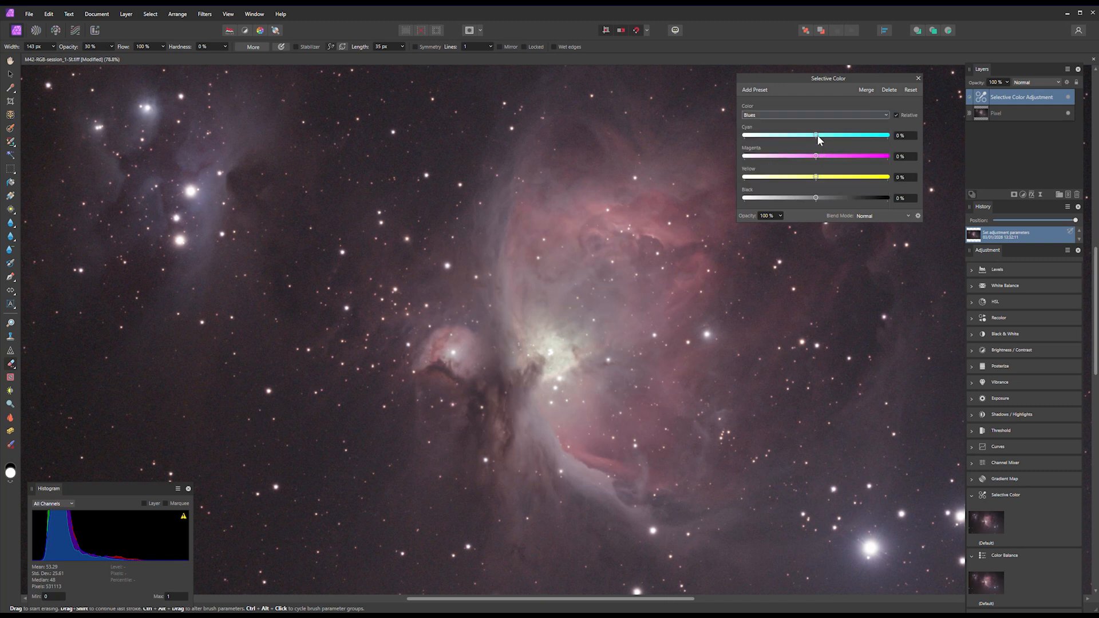
pyautogui.moveTo(818, 136); pyautogui.dragTo(798, 177)
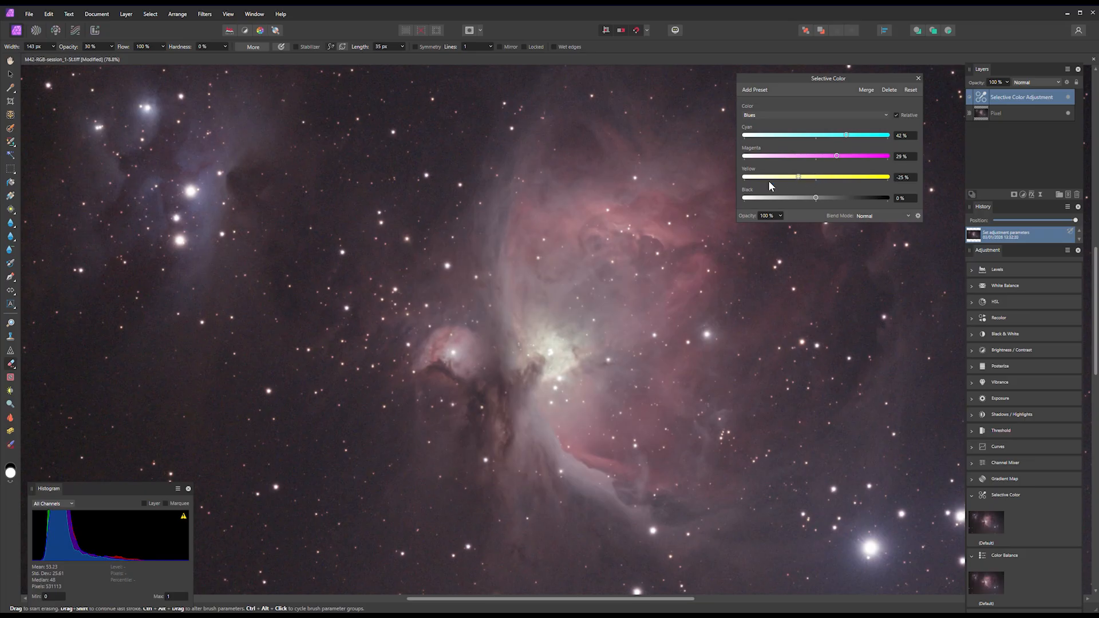
pyautogui.click(865, 90)
# Apply a Shadows / Highlights filter with -47% shadows strength to the merged image.
pyautogui.scroll(-3, 548, 241)
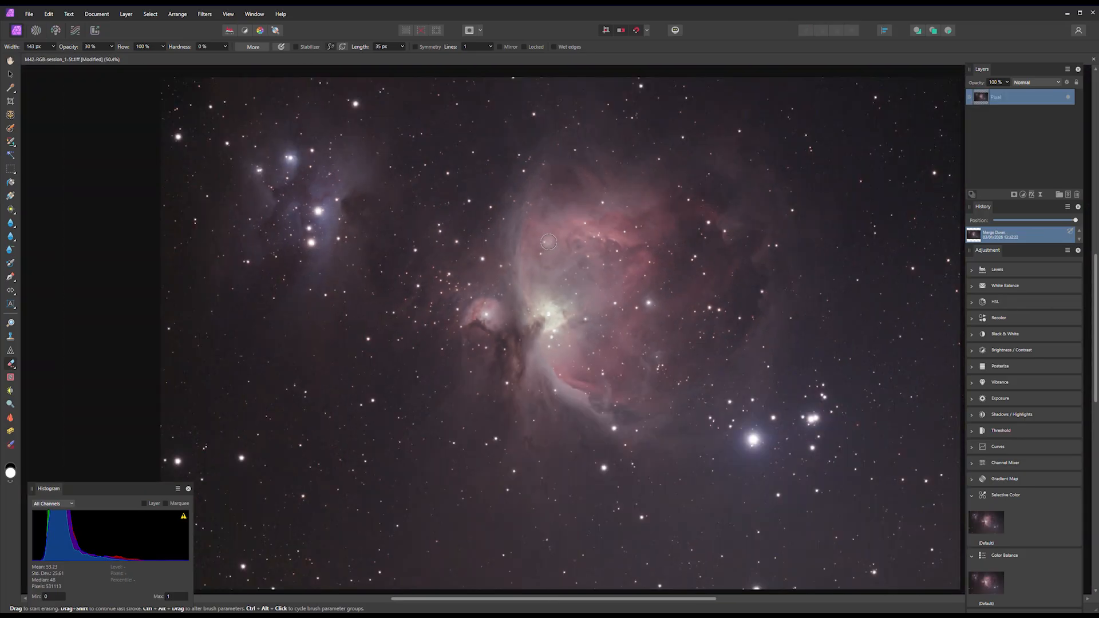
pyautogui.press('space')
pyautogui.moveTo(558, 347); pyautogui.dragTo(542, 349)
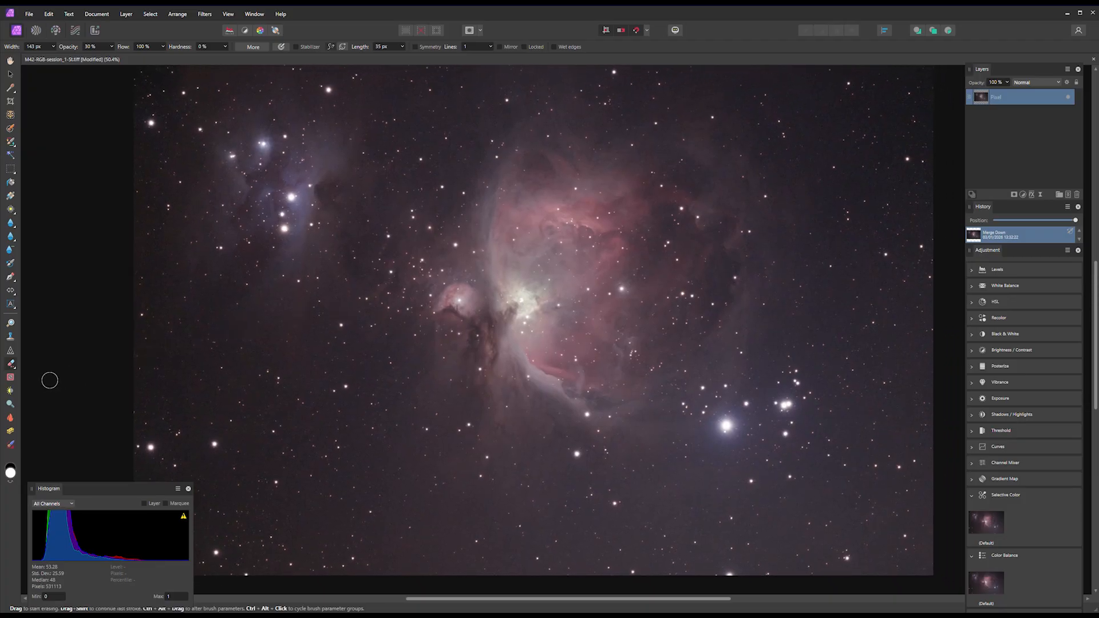
pyautogui.click(10, 392)
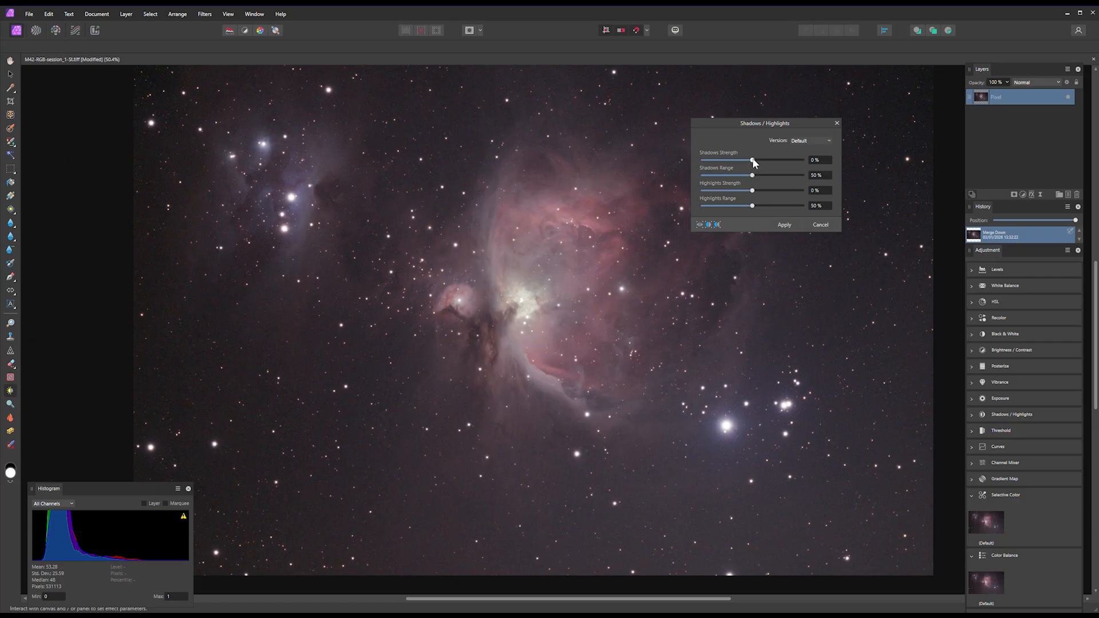
pyautogui.moveTo(752, 159); pyautogui.dragTo(730, 165)
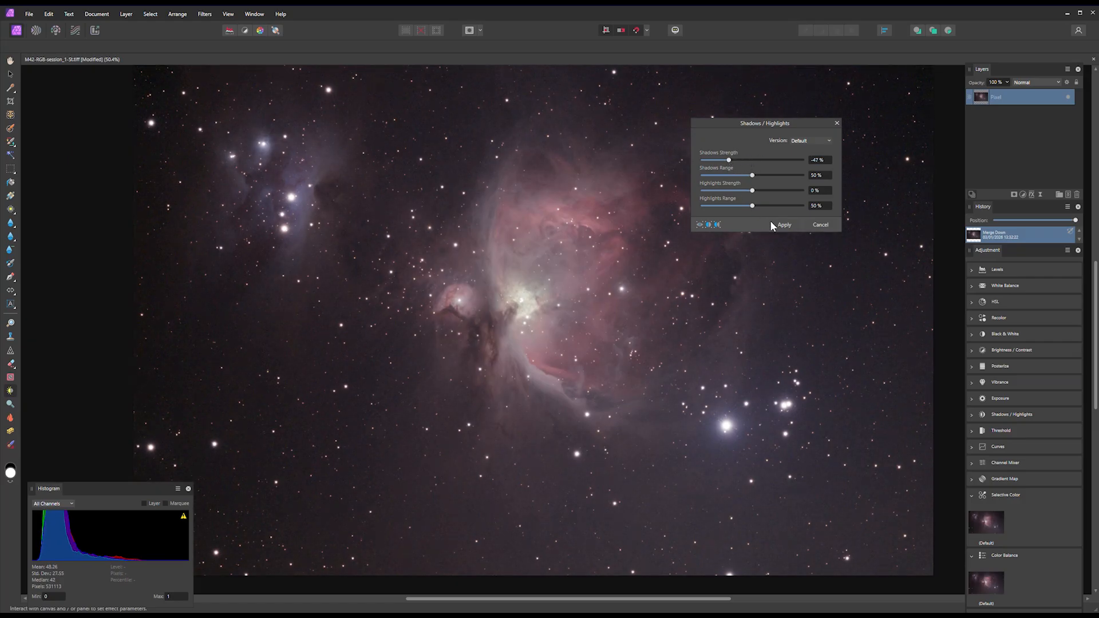
pyautogui.click(785, 225)
# Inspect the Orion Nebula and the bluish nebula beside it up close, and choose the Zoom tool.
pyautogui.scroll(2, 581, 275)
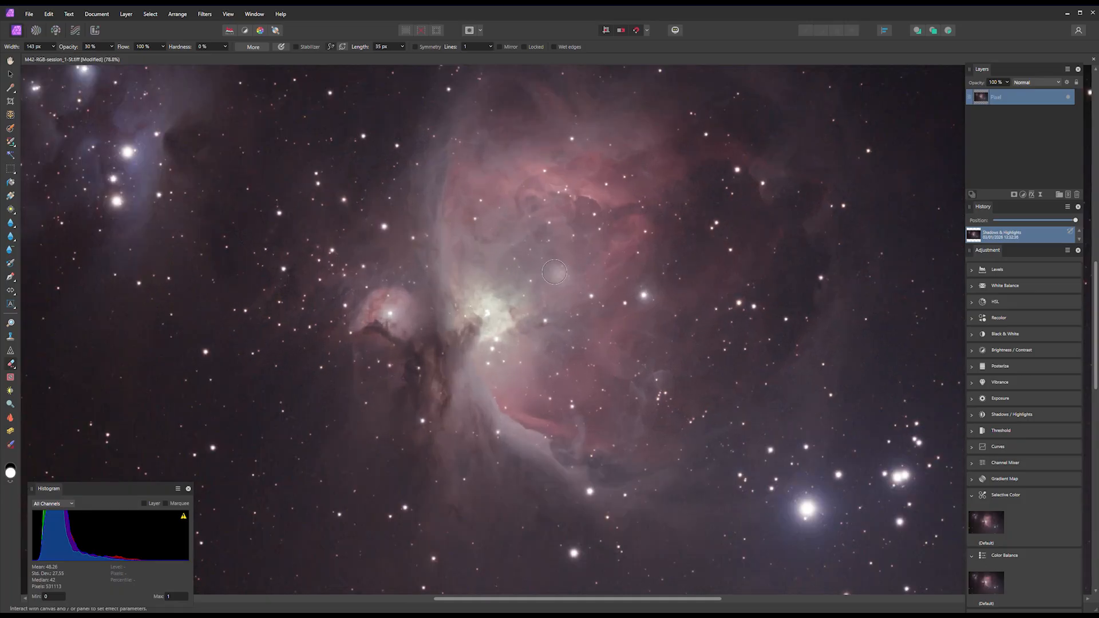
pyautogui.moveTo(492, 265); pyautogui.dragTo(621, 325)
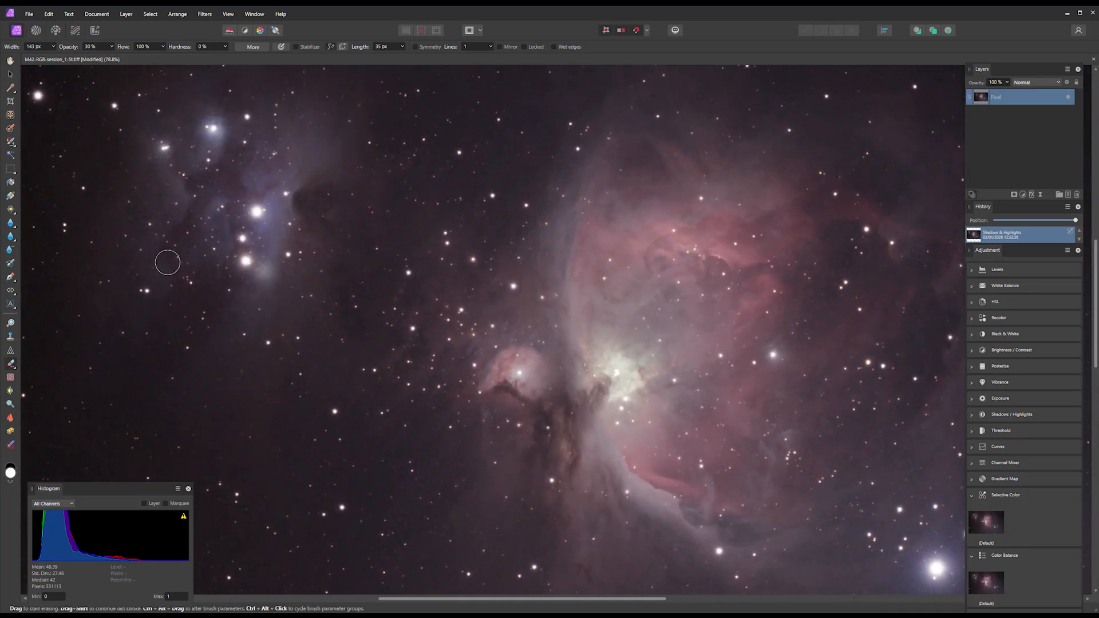
pyautogui.click(8, 323)
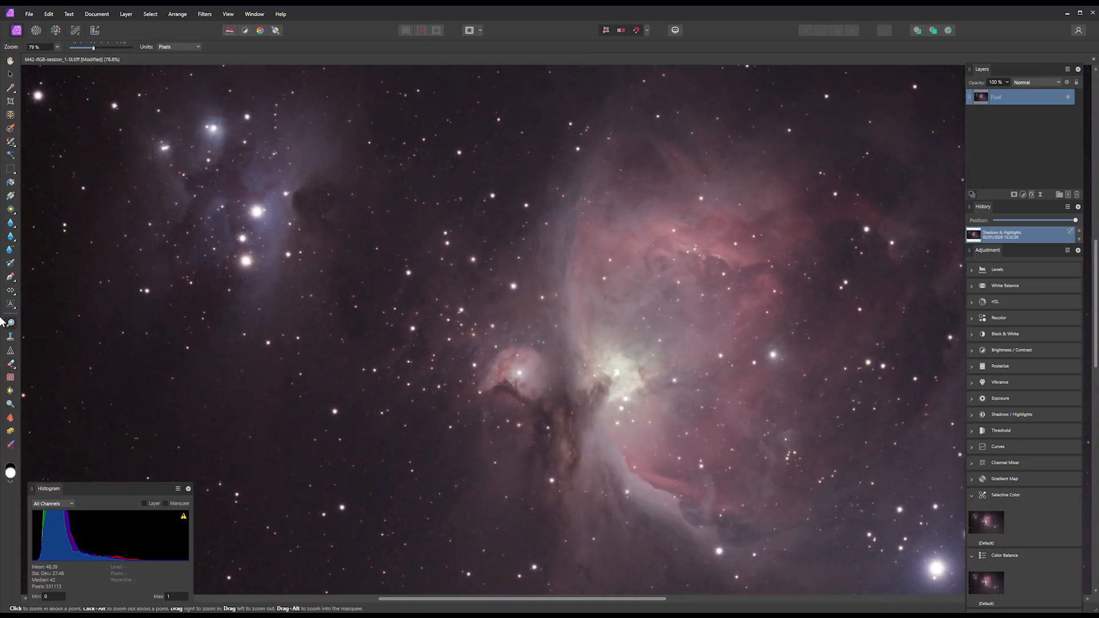